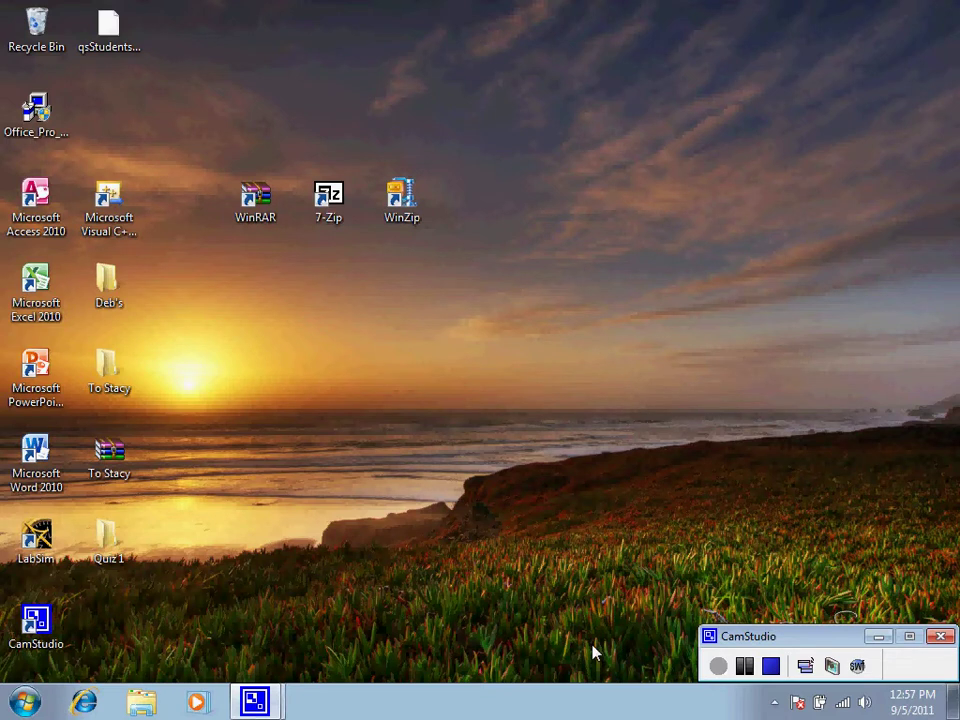
Check the size properties of the uncompressed folder and of its same-named RAR archive on the desktop.
{"action": "right_click", "coordinate": [114, 371]}
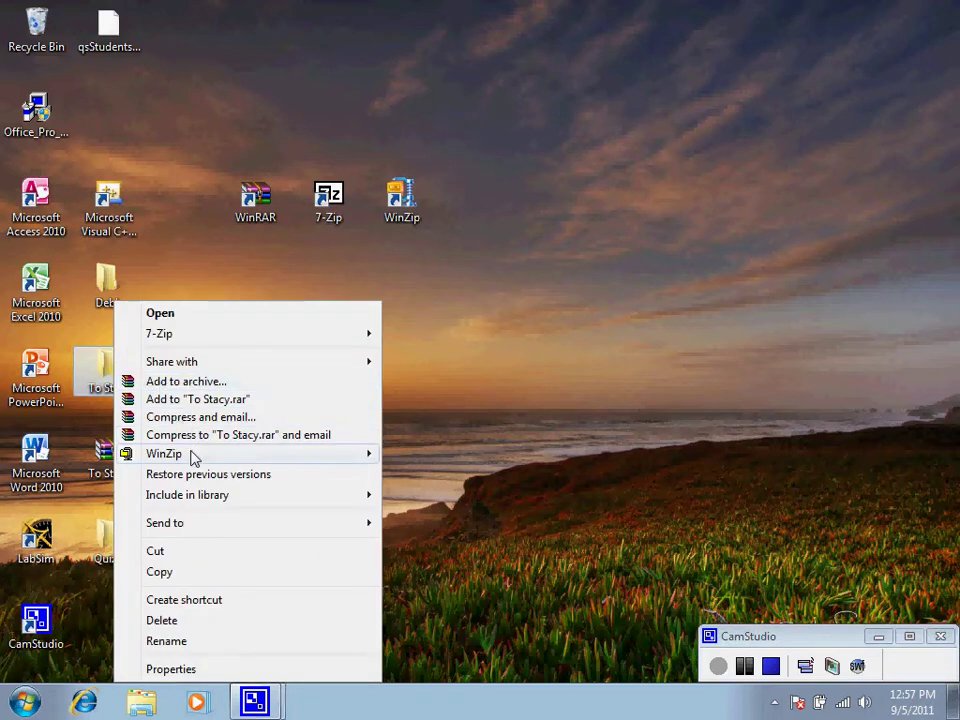
{"action": "left_click", "coordinate": [170, 669]}
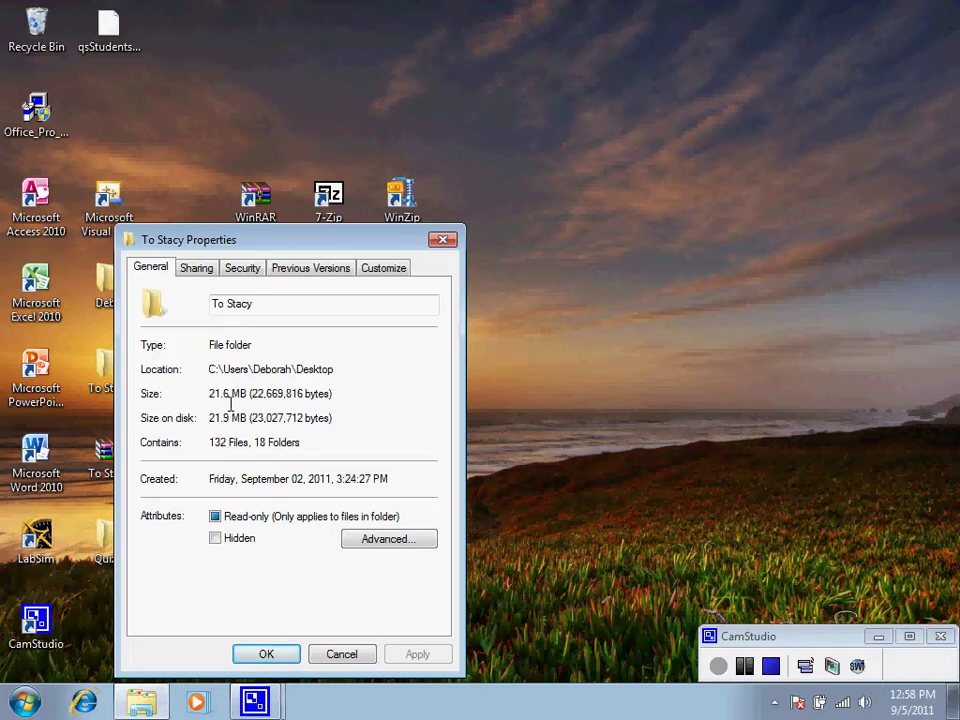
{"action": "left_click", "coordinate": [266, 655]}
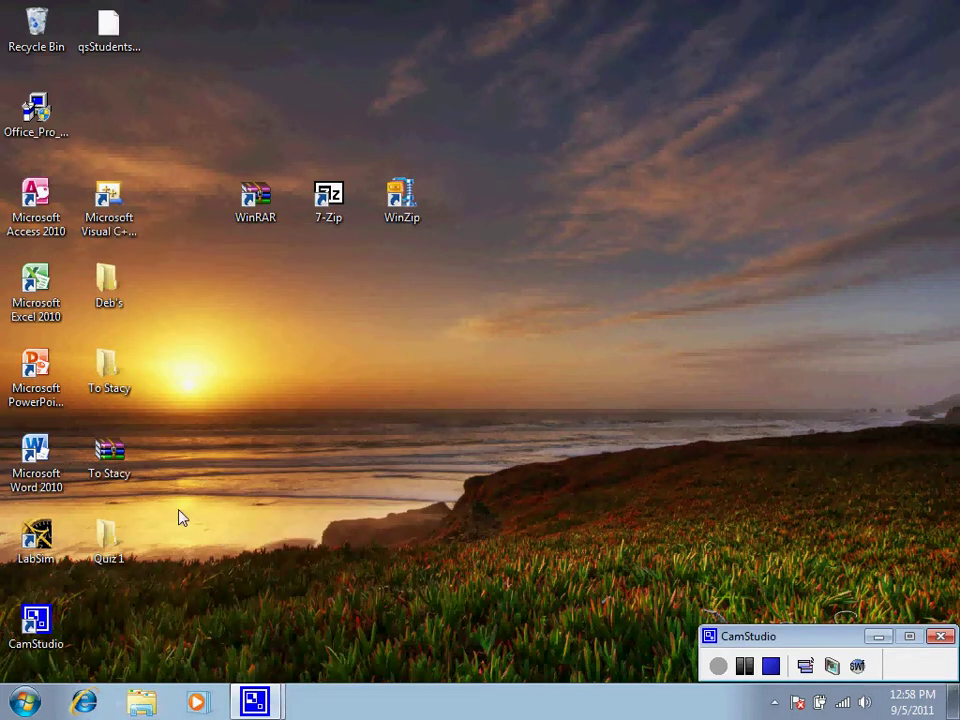
{"action": "right_click", "coordinate": [117, 456]}
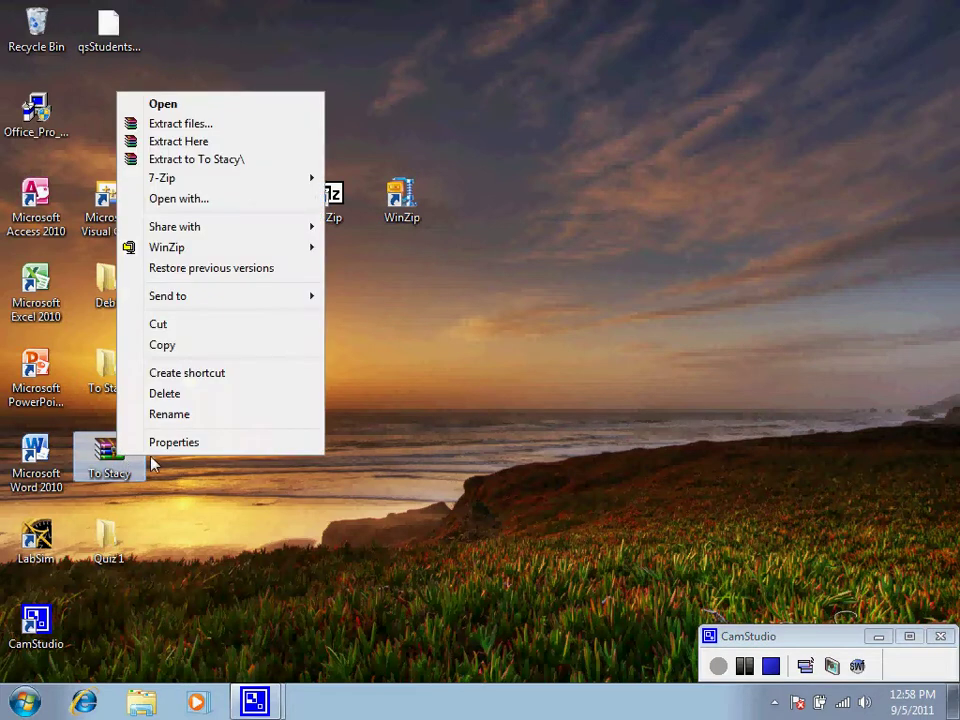
{"action": "left_click", "coordinate": [166, 443]}
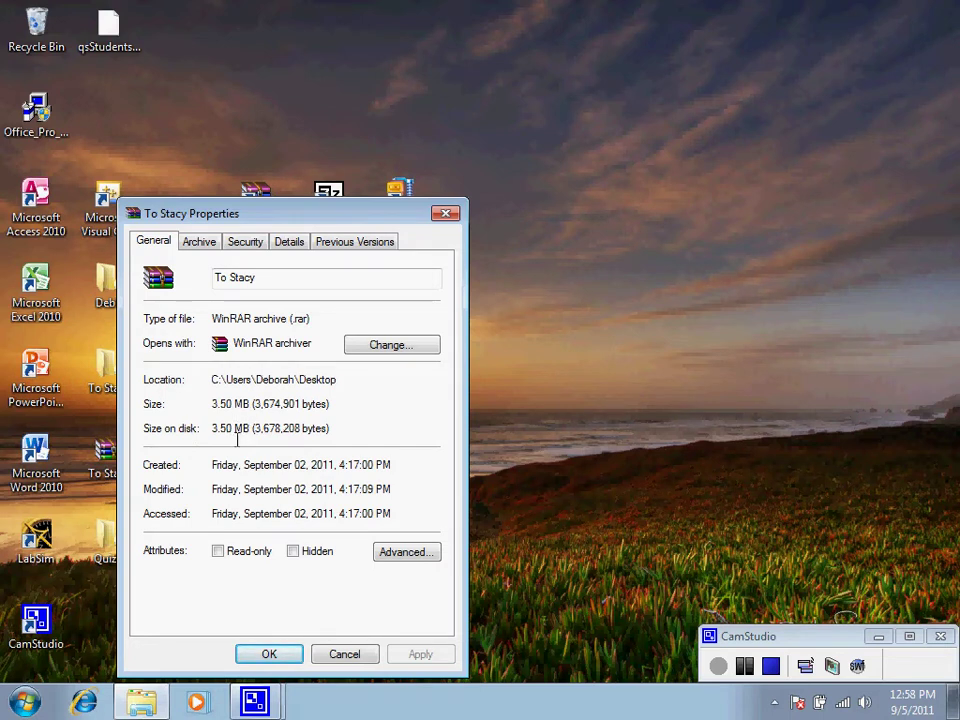
{"action": "left_click", "coordinate": [269, 655]}
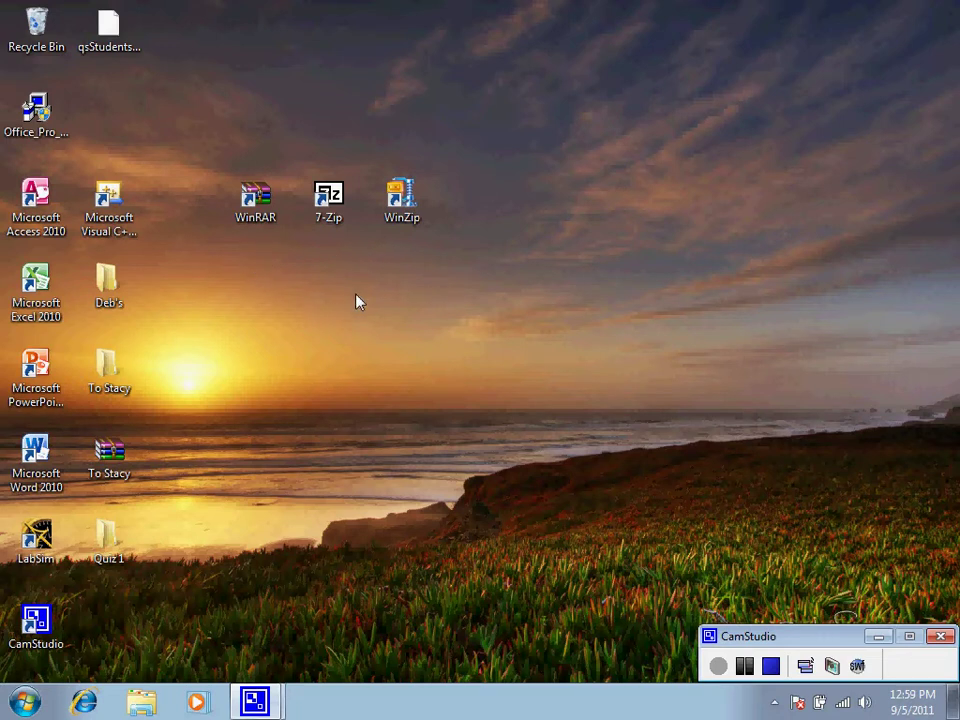
Create a new text document on the desktop and name it archive.
{"action": "right_click", "coordinate": [358, 302]}
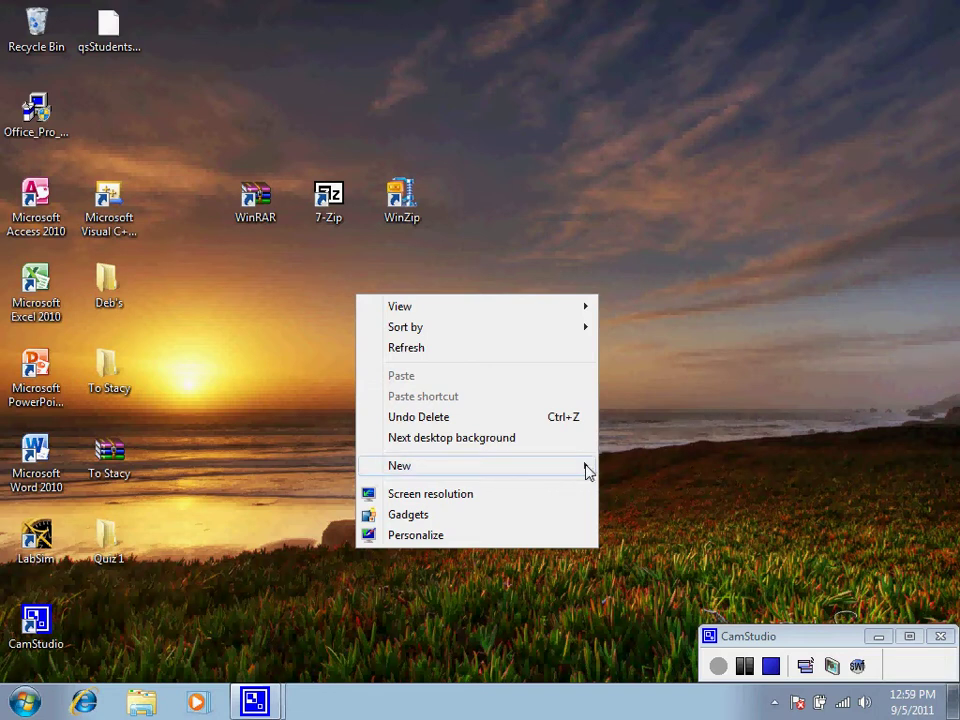
{"action": "mouse_move", "coordinate": [588, 469]}
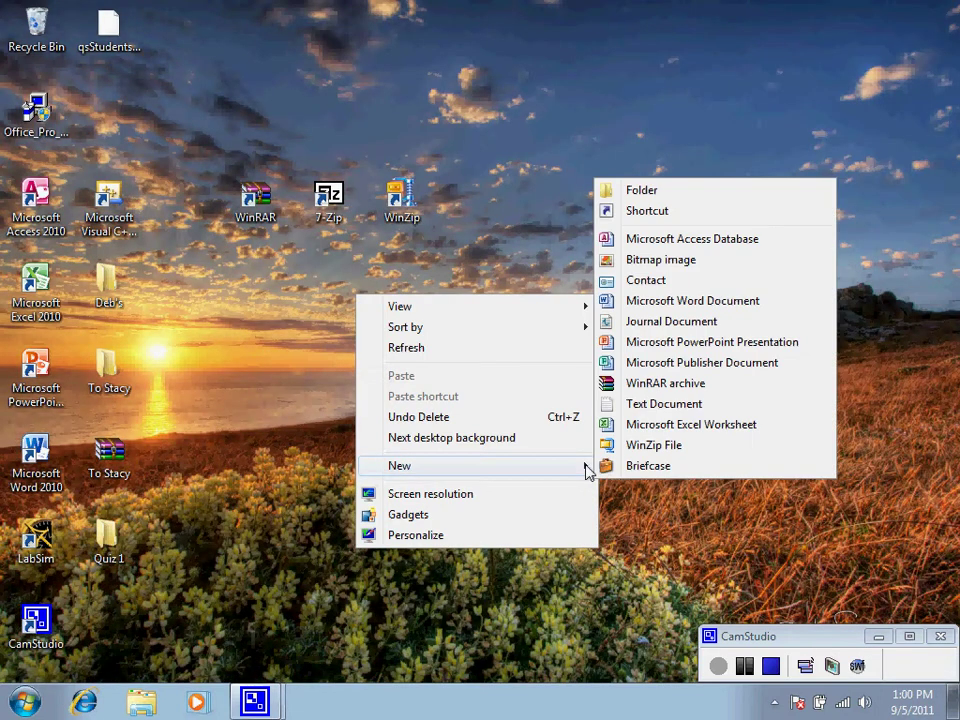
{"action": "left_click", "coordinate": [648, 405]}
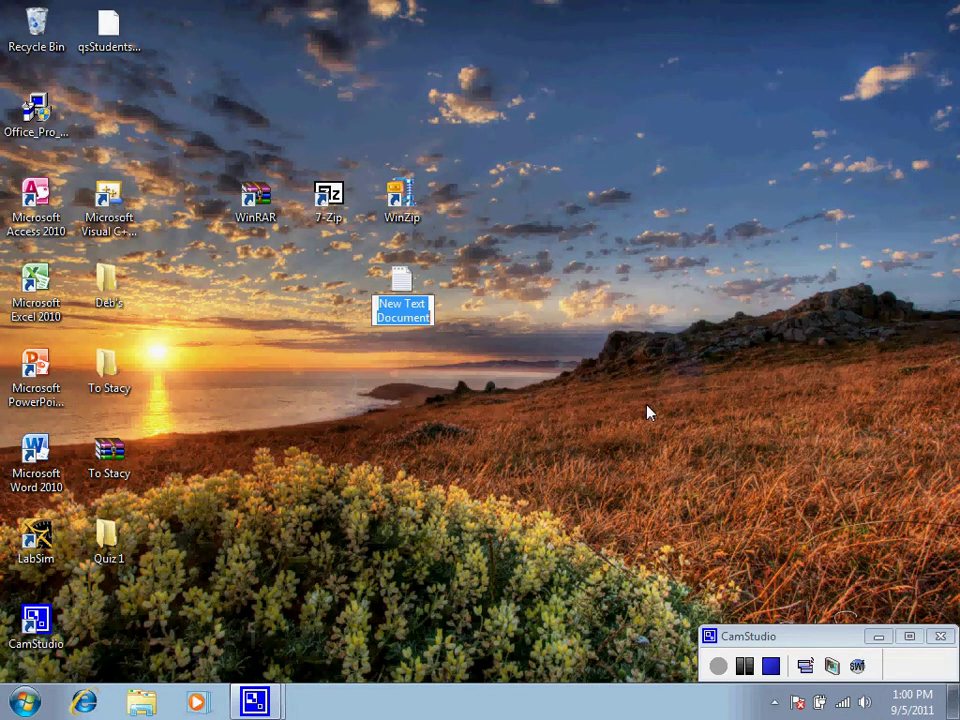
{"action": "type", "text": "archive"}
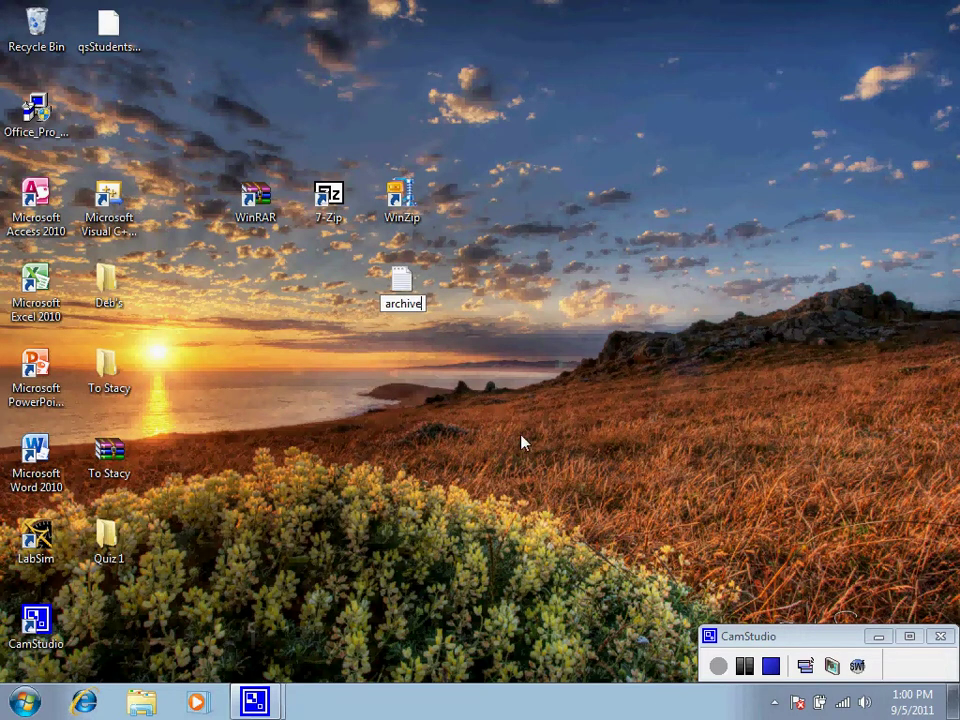
{"action": "key", "text": "Return"}
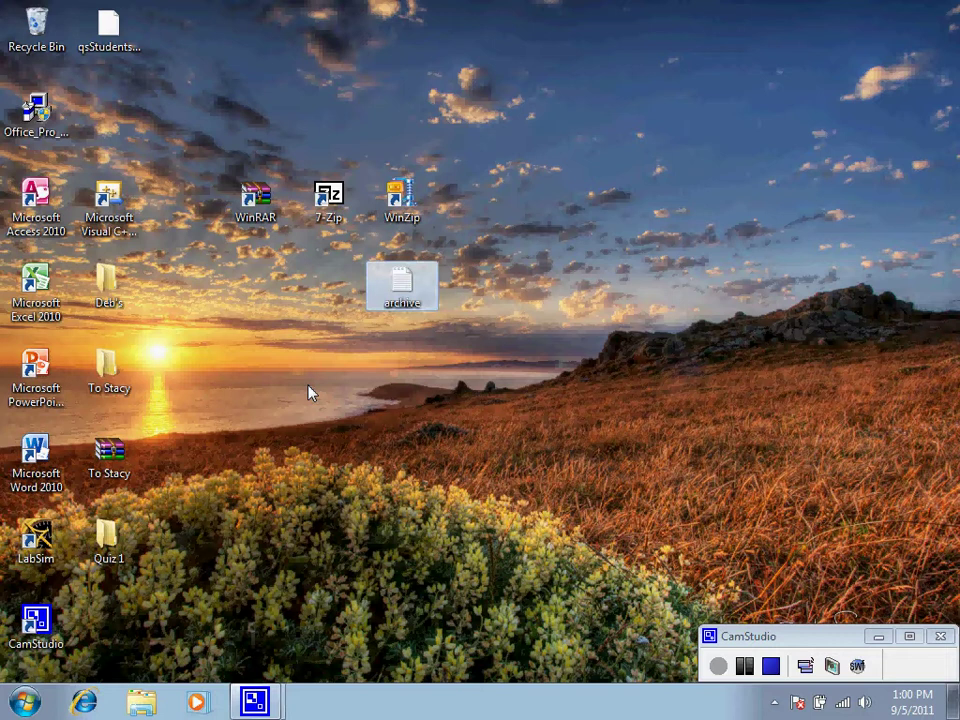
{"action": "right_click", "coordinate": [395, 292]}
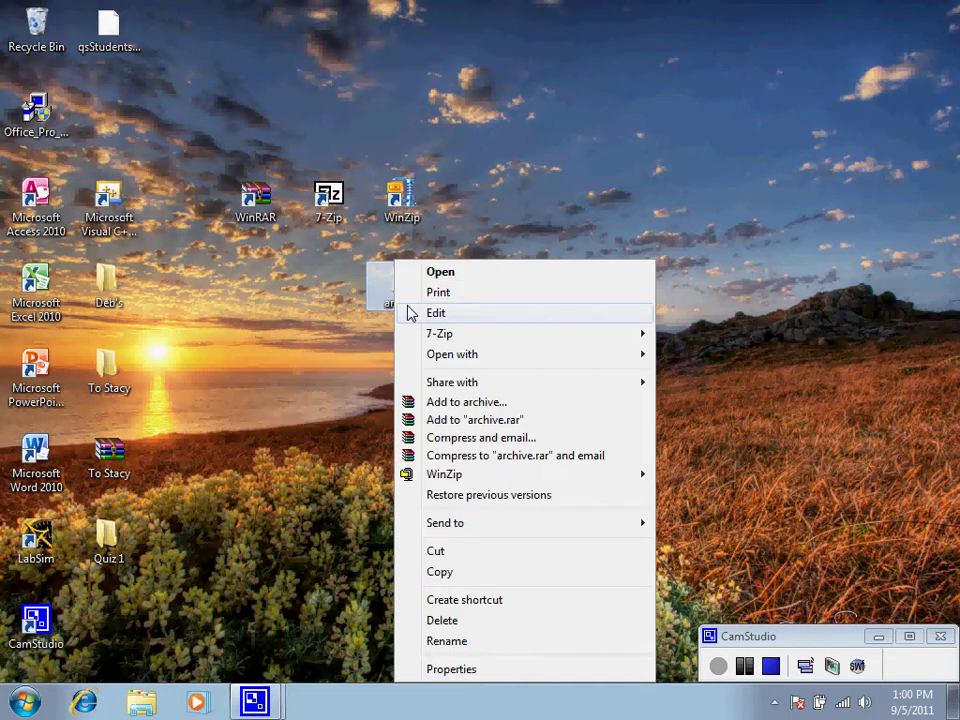
{"action": "left_click", "coordinate": [410, 313]}
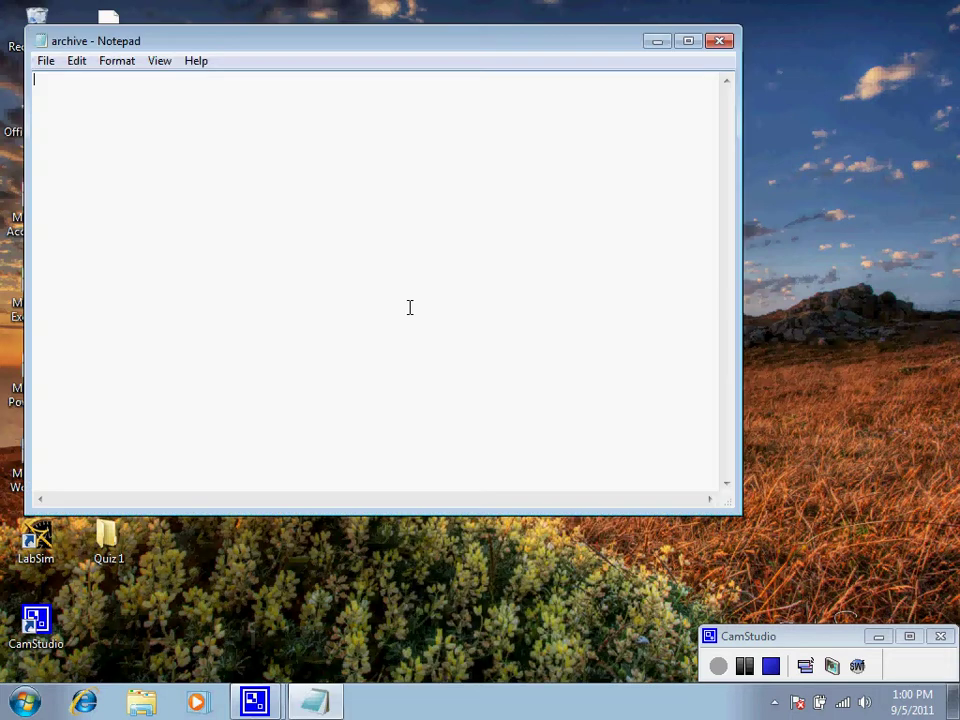
{"action": "left_click", "coordinate": [719, 40]}
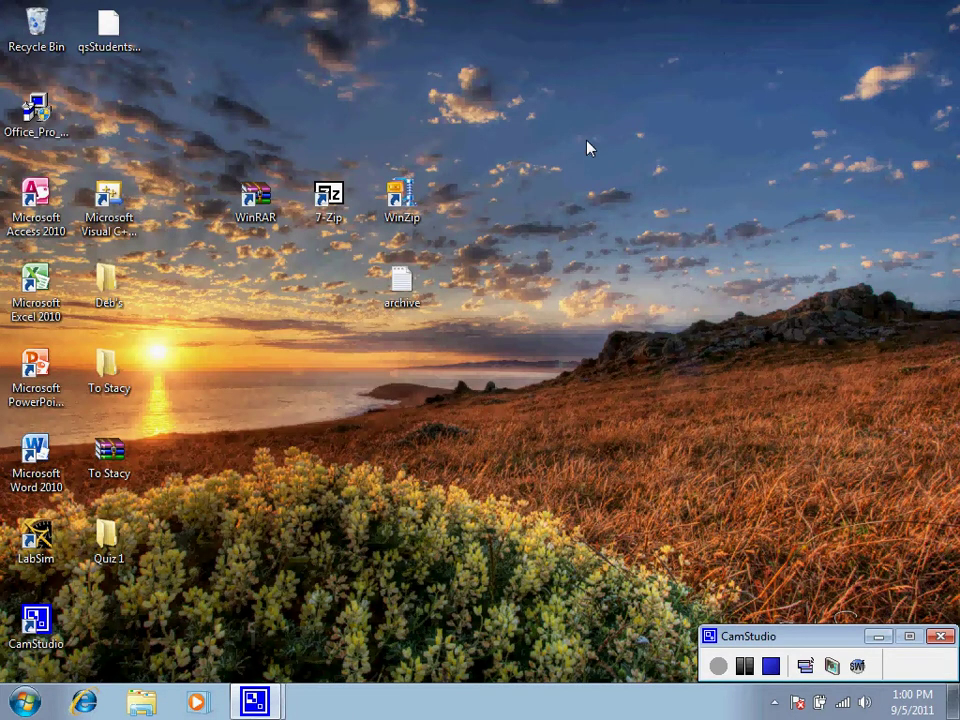
Compress the archive text document into archive.rar with WinRAR and move the new file to the empty desktop area beyond the WinZip shortcut.
{"action": "right_click", "coordinate": [397, 290]}
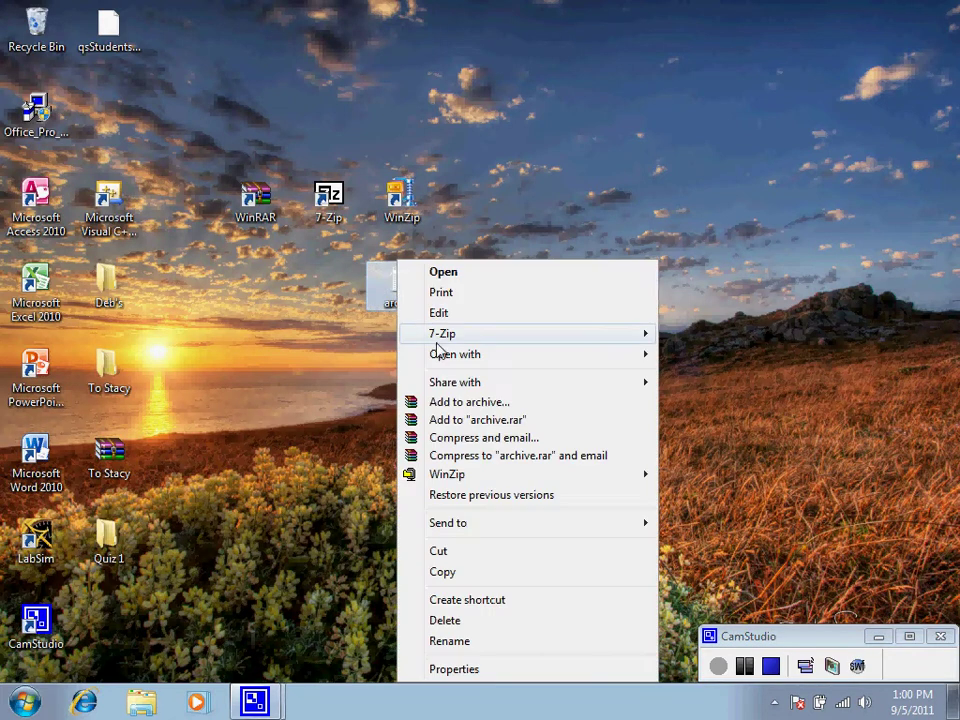
{"action": "left_click", "coordinate": [468, 402]}
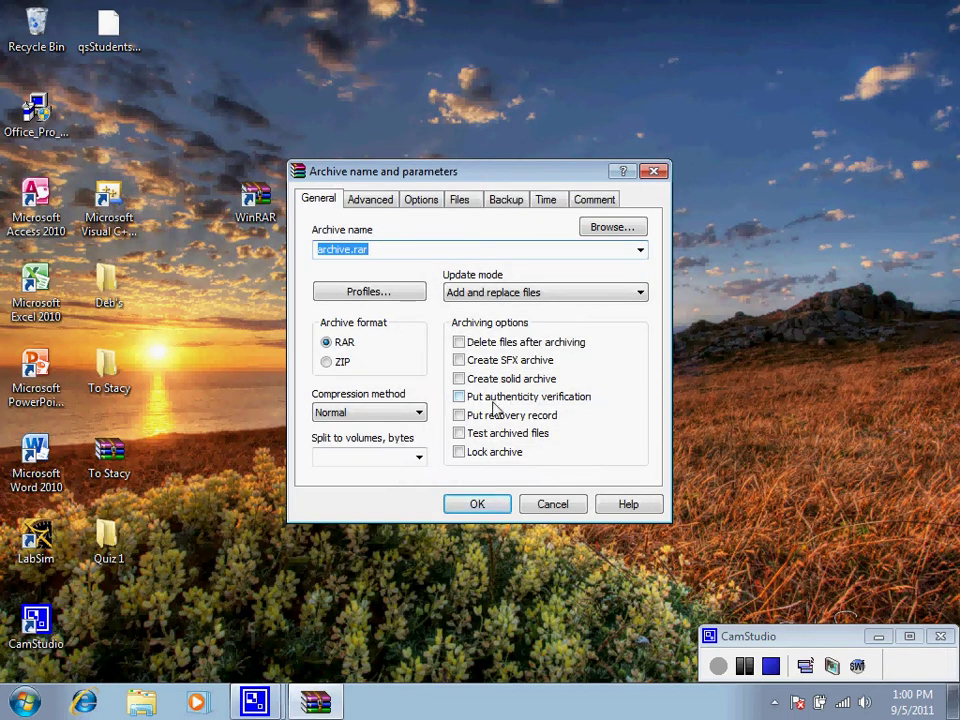
{"action": "left_click", "coordinate": [478, 506]}
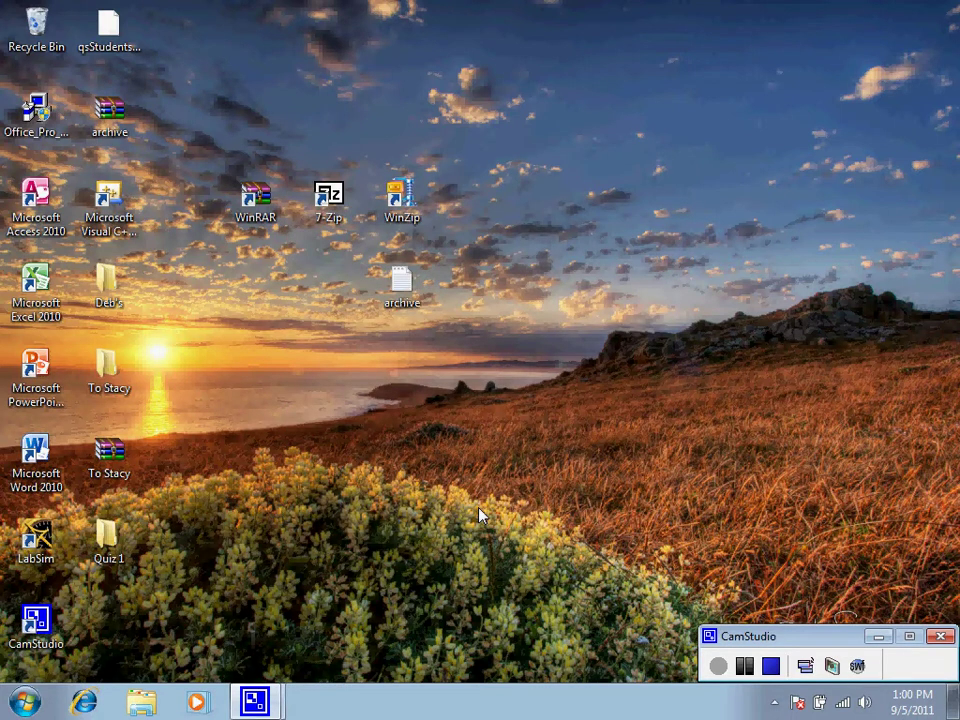
{"action": "left_click", "coordinate": [126, 124]}
{"action": "left_click", "coordinate": [240, 117]}
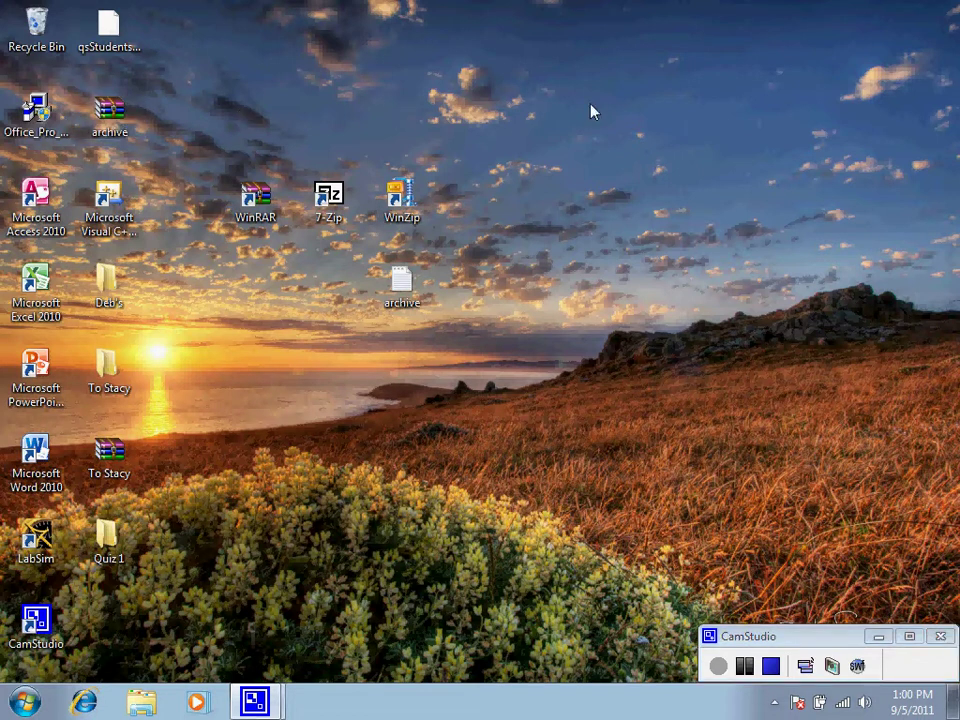
{"action": "left_click_drag", "start_coordinate": [591, 112], "coordinate": [595, 112]}
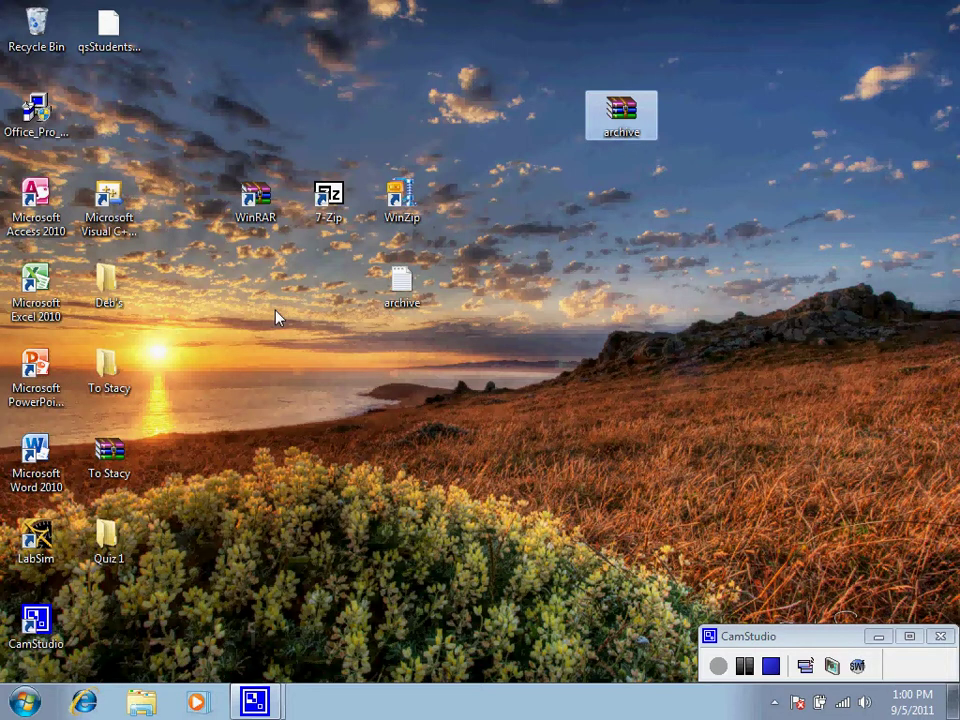
Compress the archive text document into archive.7z with 7-Zip and place the new file directly below the RAR archive.
{"action": "right_click", "coordinate": [399, 303]}
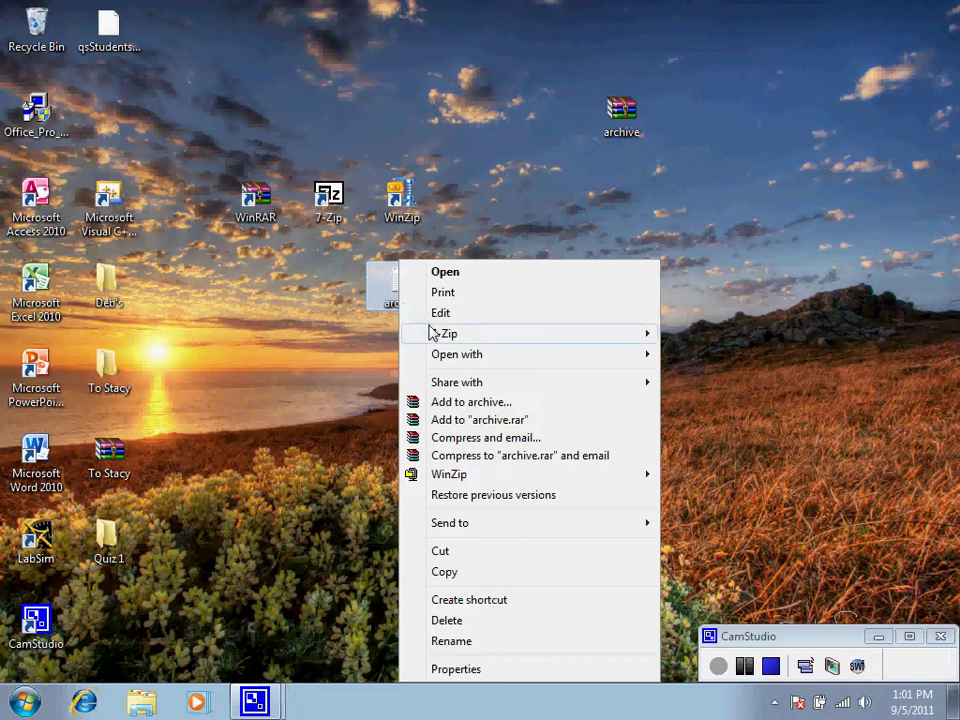
{"action": "mouse_move", "coordinate": [437, 338]}
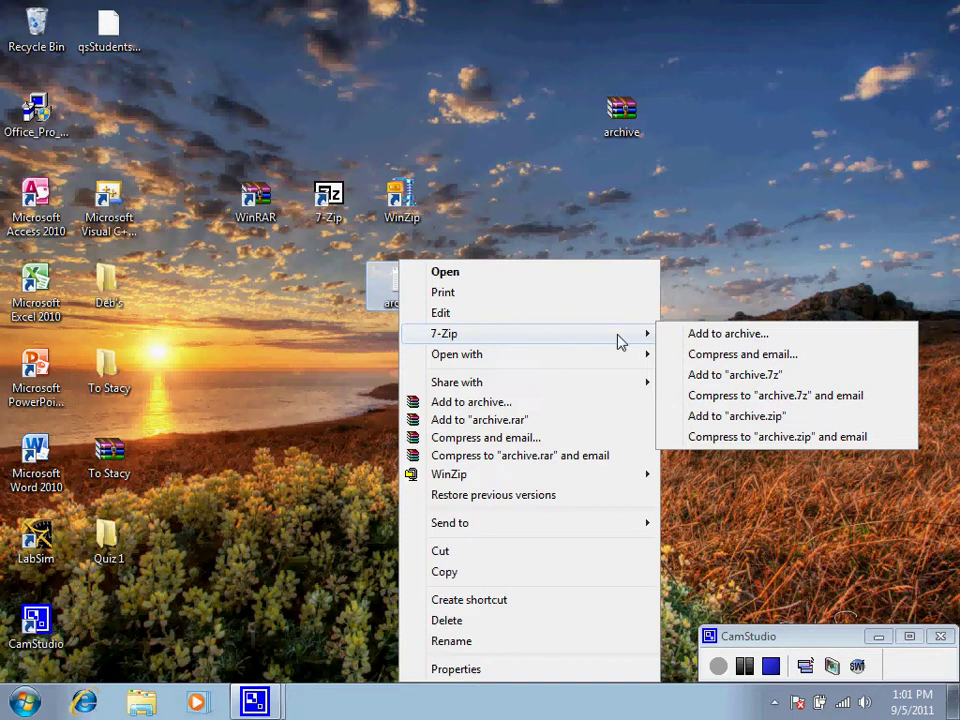
{"action": "left_click", "coordinate": [700, 340]}
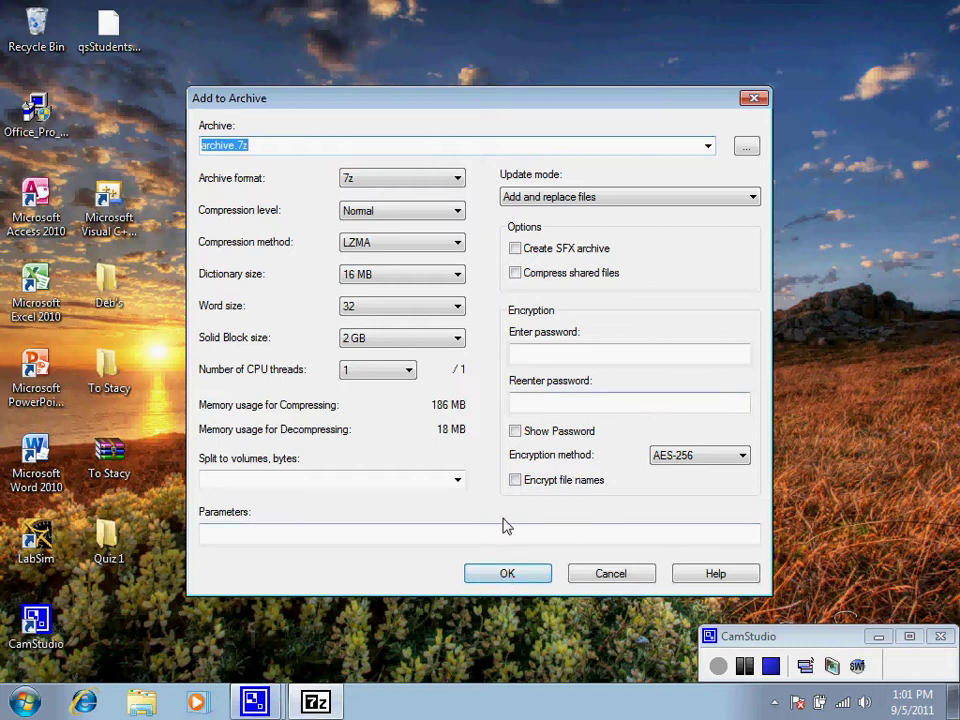
{"action": "left_click", "coordinate": [505, 575]}
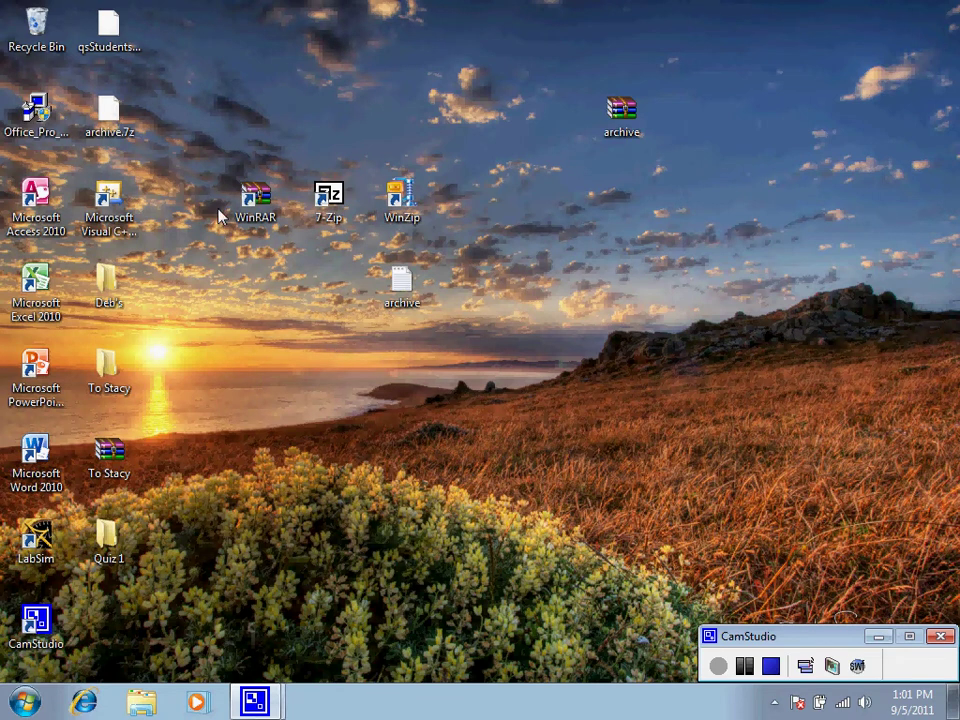
{"action": "left_click", "coordinate": [108, 117]}
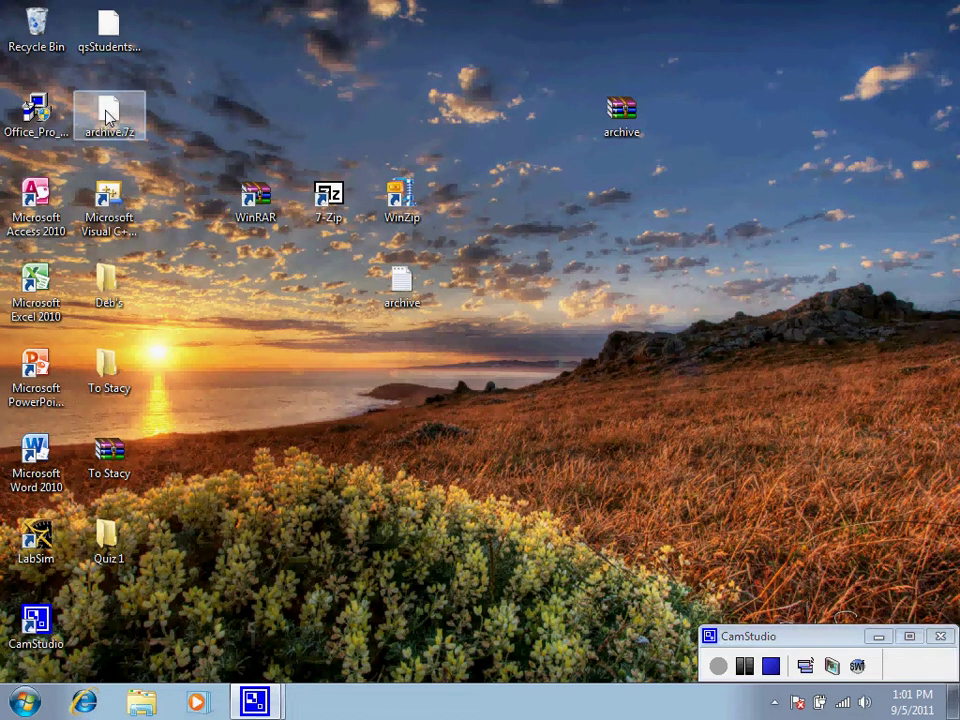
{"action": "left_click", "coordinate": [255, 145]}
{"action": "left_click_drag", "start_coordinate": [621, 190], "coordinate": [623, 190]}
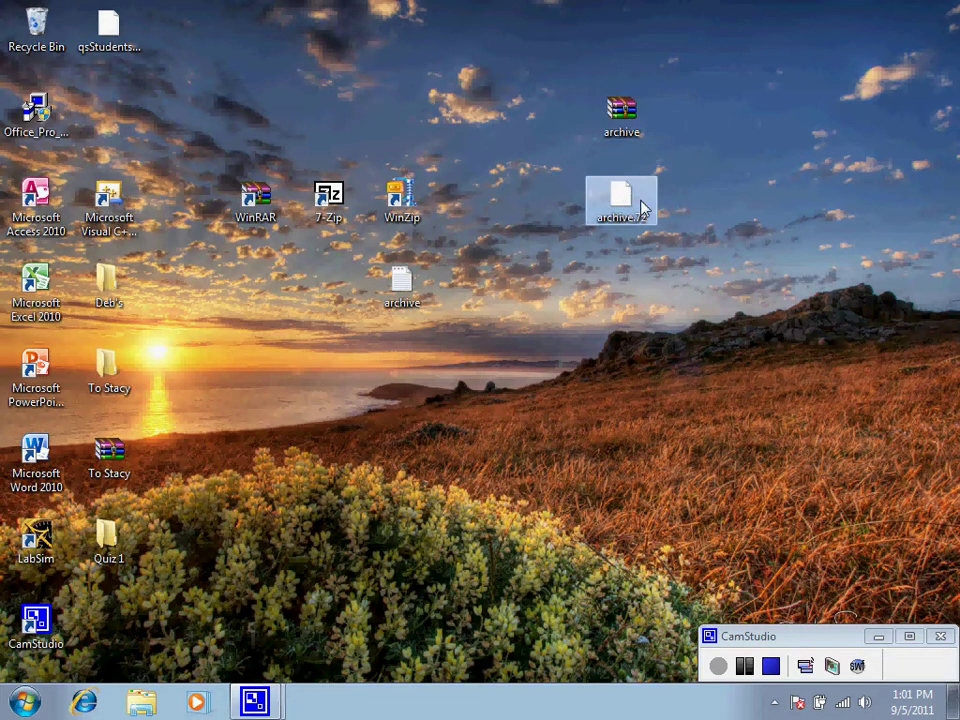
Compress the archive text document into a legacy .Zip file named archive with WinZip, and place it below archive.7z on the desktop.
{"action": "left_click", "coordinate": [405, 288]}
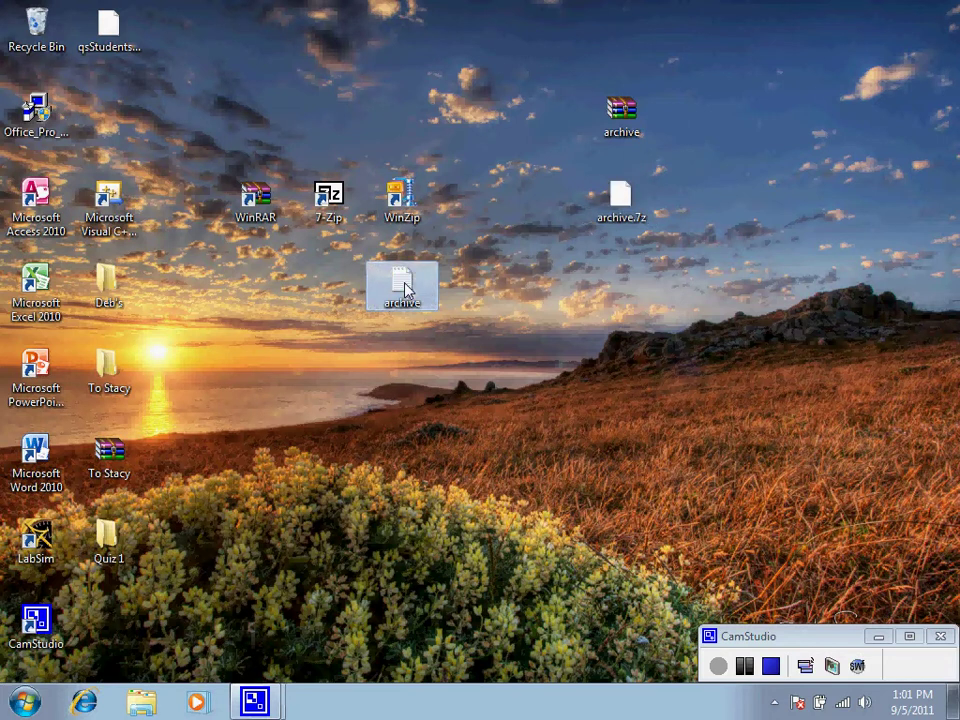
{"action": "right_click", "coordinate": [405, 288]}
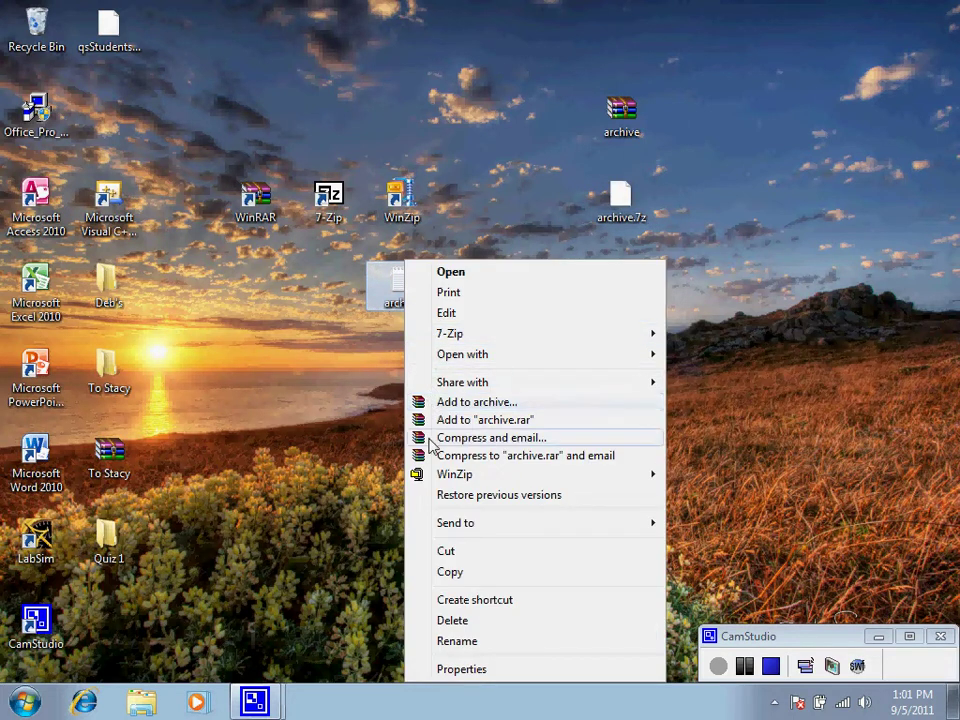
{"action": "mouse_move", "coordinate": [443, 480]}
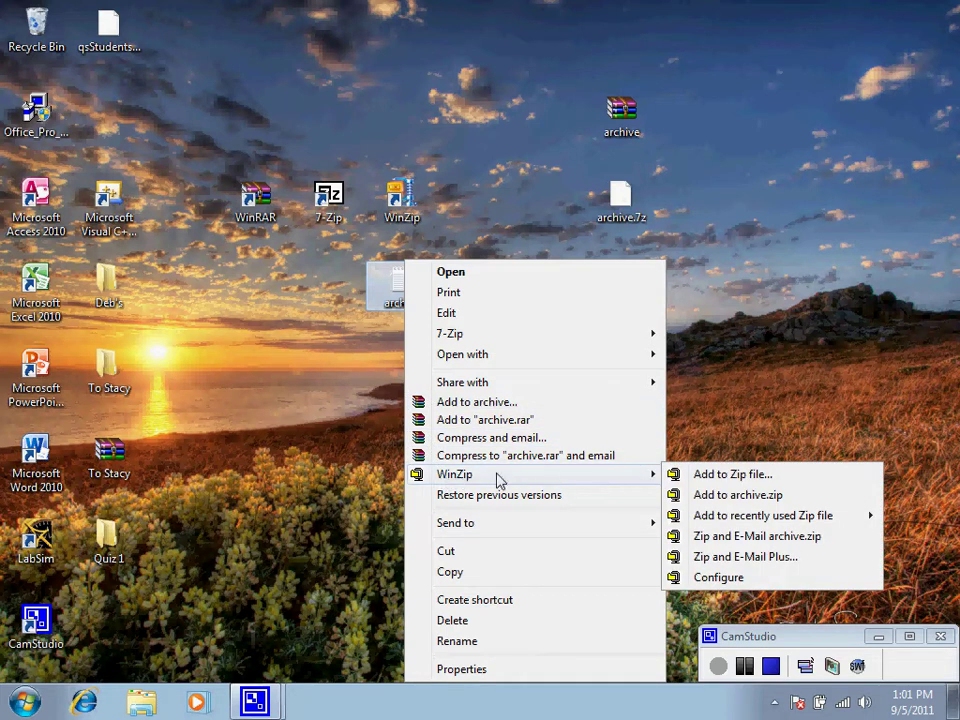
{"action": "left_click", "coordinate": [692, 476]}
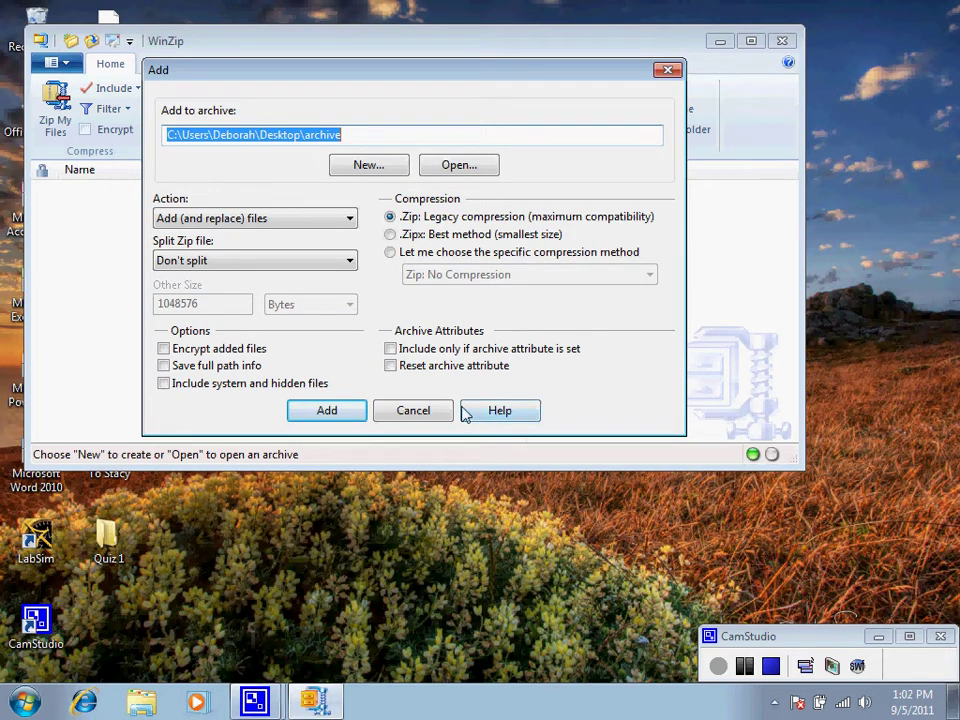
{"action": "left_click", "coordinate": [329, 411]}
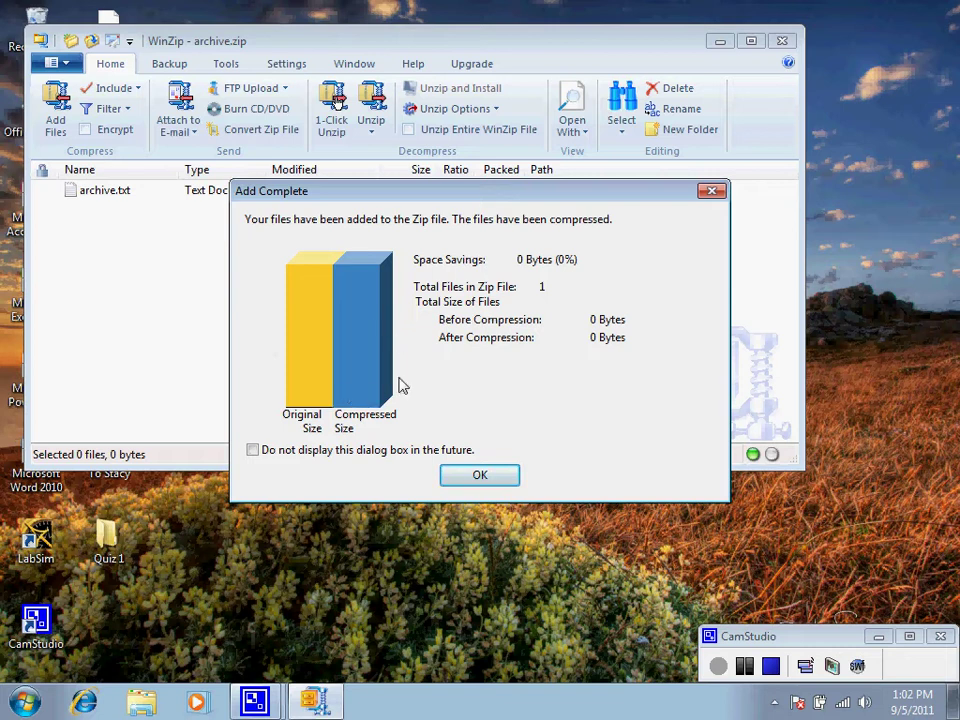
{"action": "left_click", "coordinate": [479, 477]}
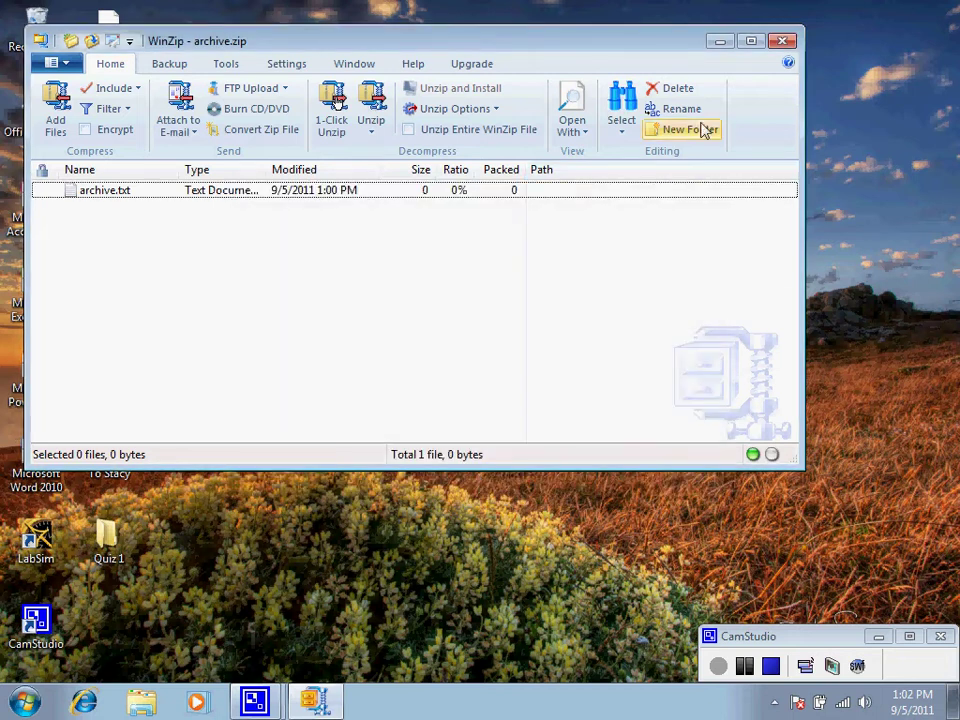
{"action": "left_click", "coordinate": [783, 42]}
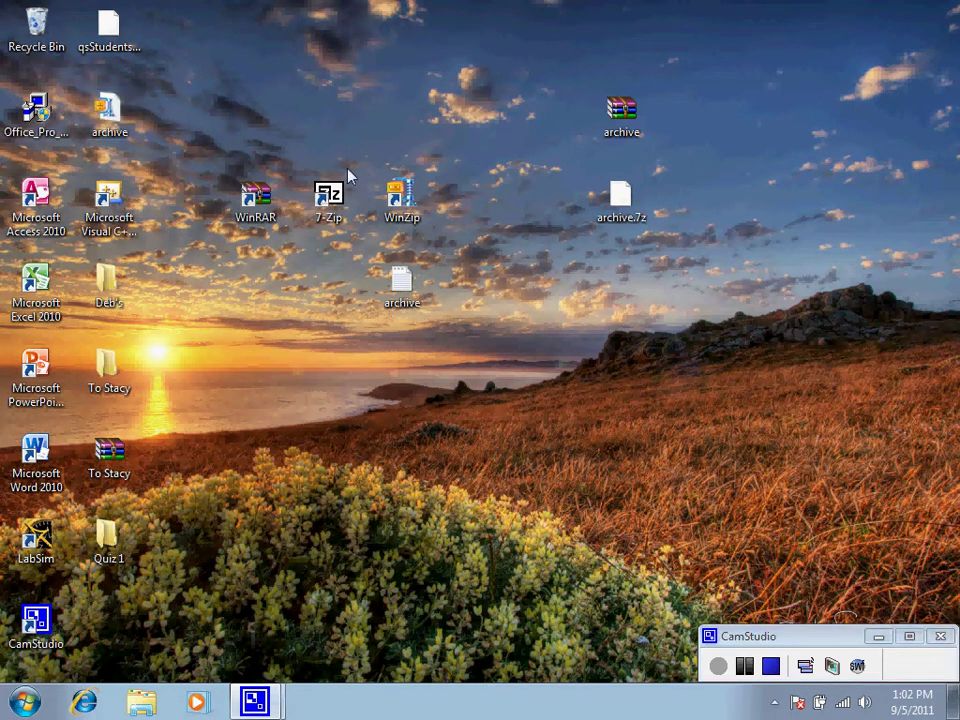
{"action": "left_click_drag", "start_coordinate": [622, 279], "coordinate": [631, 285]}
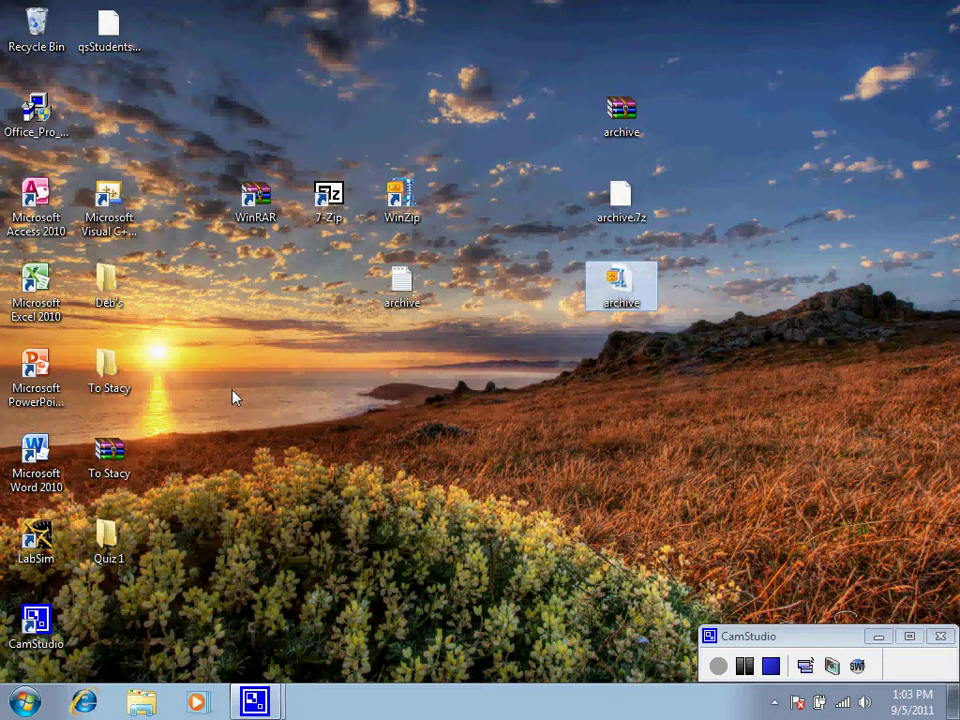
Extract archive.rar with WinRAR into the existing desktop folder directly below the Visual C++ shortcut, and close the archive window.
{"action": "double_click", "coordinate": [613, 117]}
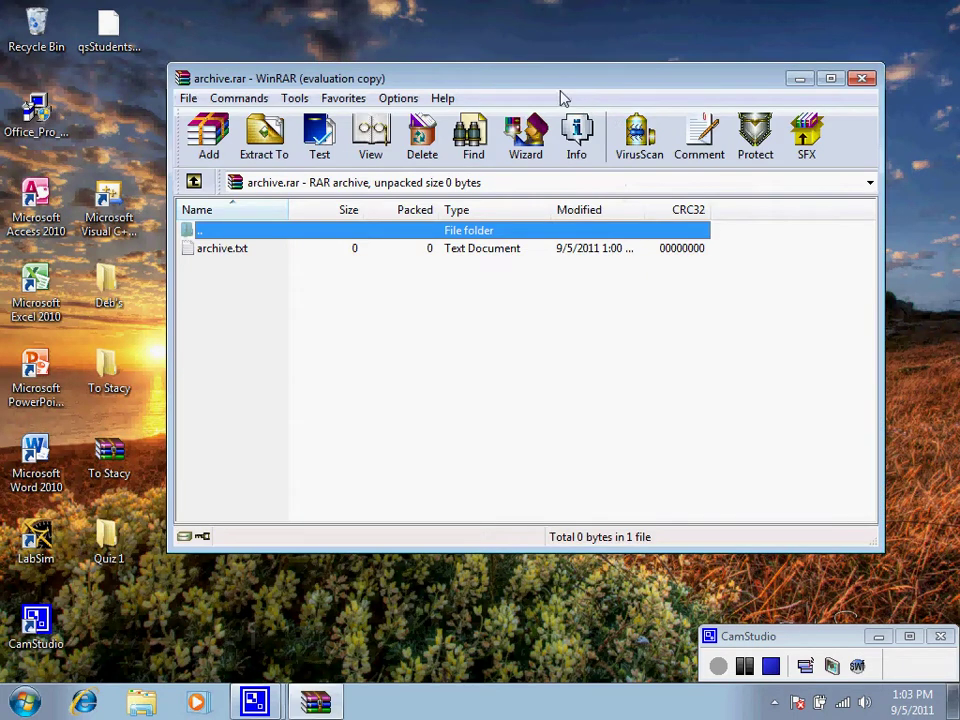
{"action": "left_click", "coordinate": [265, 145]}
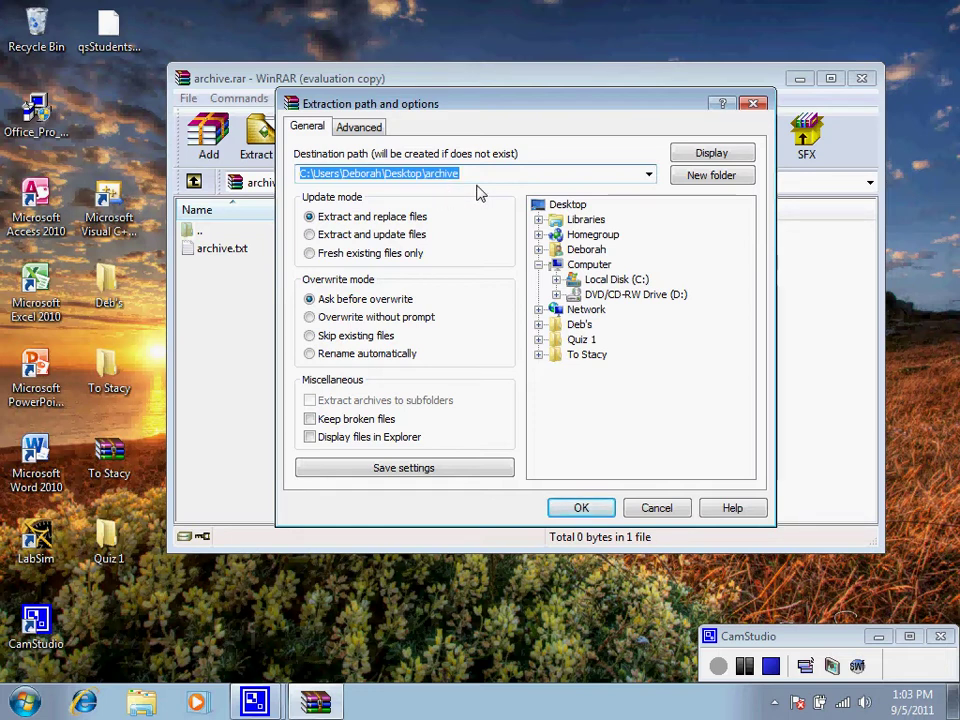
{"action": "left_click", "coordinate": [649, 178]}
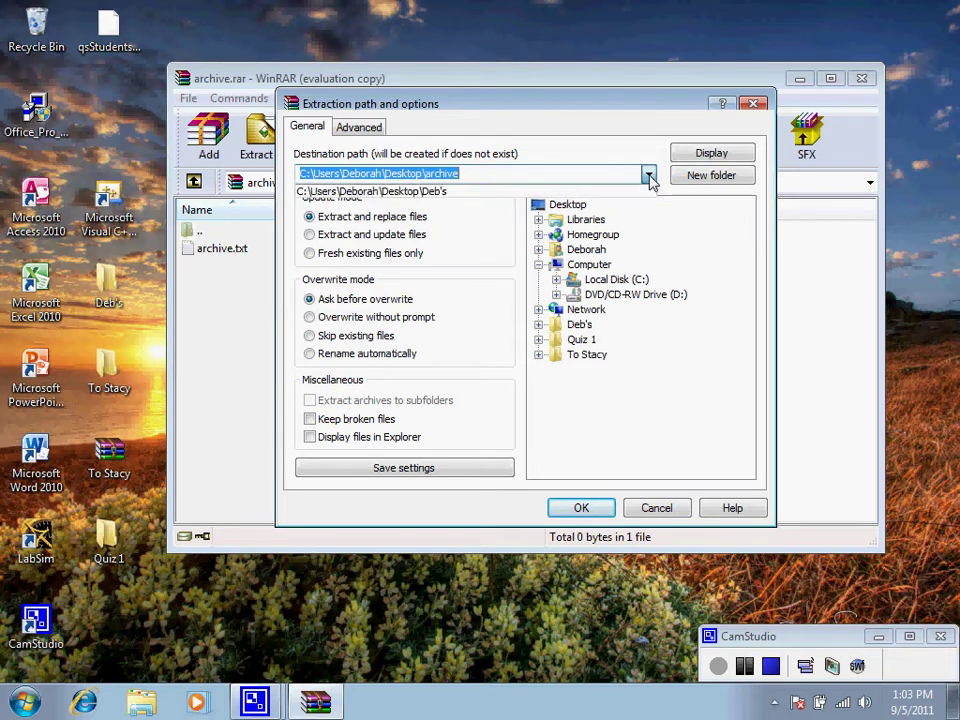
{"action": "left_click", "coordinate": [458, 192]}
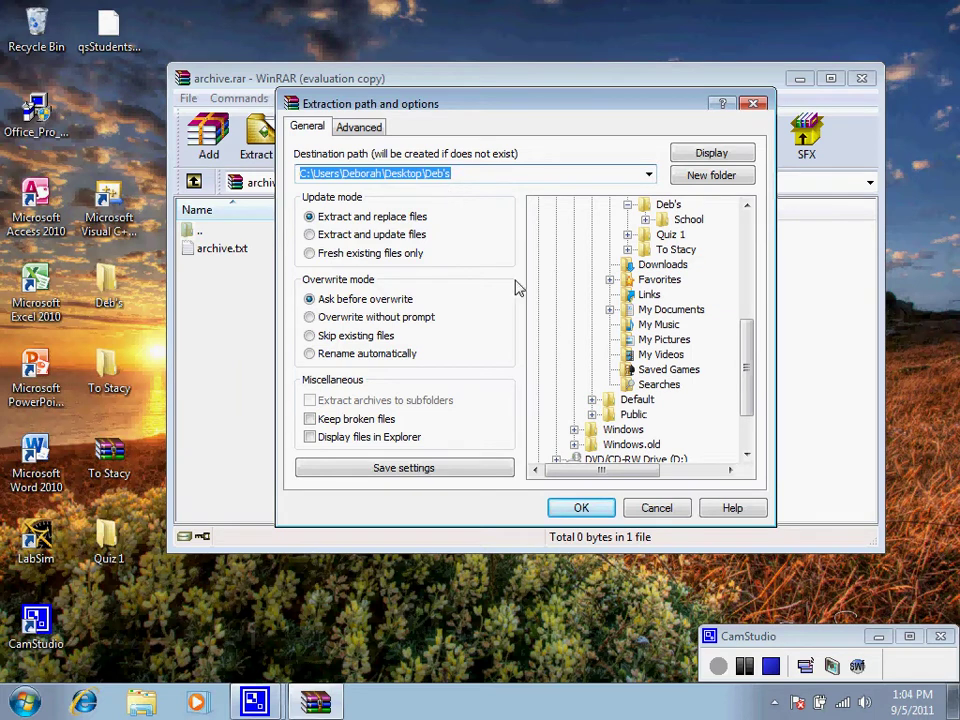
{"action": "left_click", "coordinate": [581, 508]}
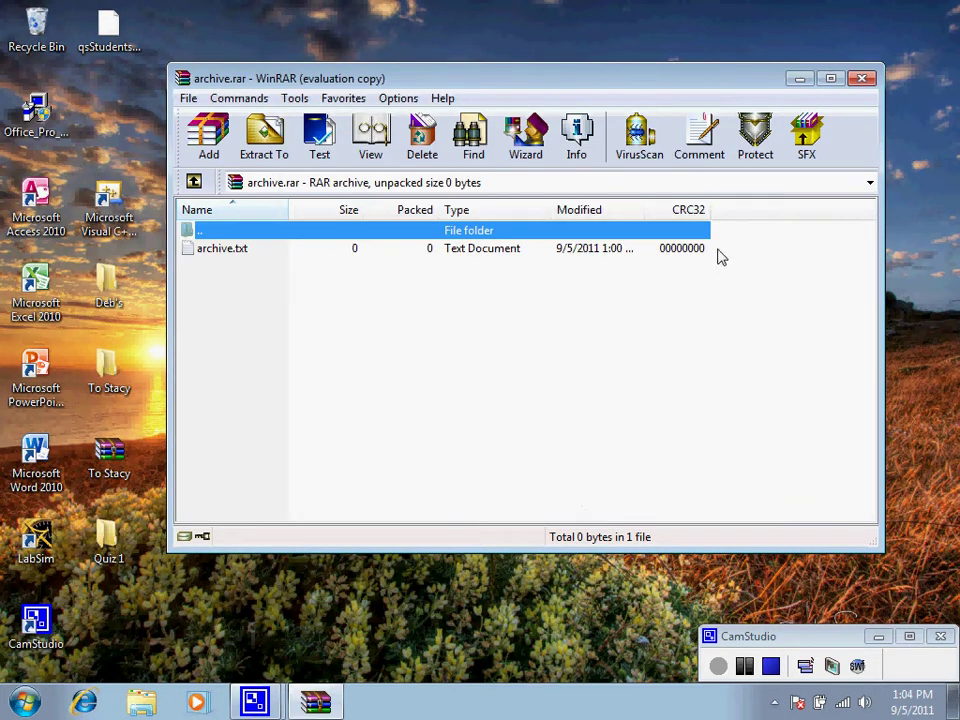
{"action": "left_click", "coordinate": [861, 79]}
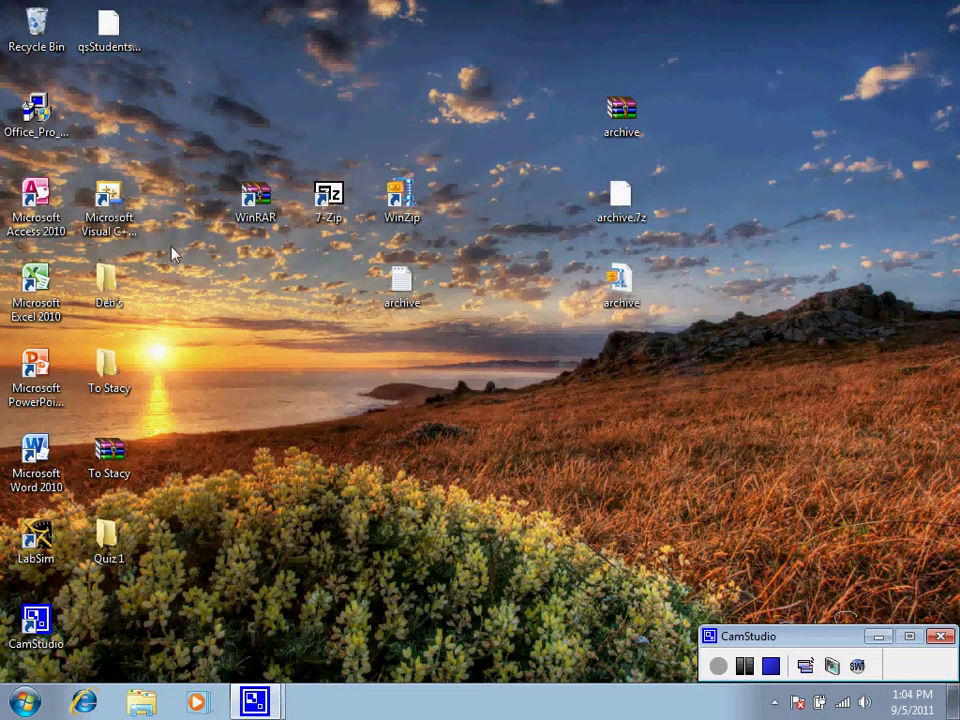
Delete the archive text document extracted by WinRAR from the desktop folder below the Visual C++ shortcut, and close the folder.
{"action": "double_click", "coordinate": [110, 289]}
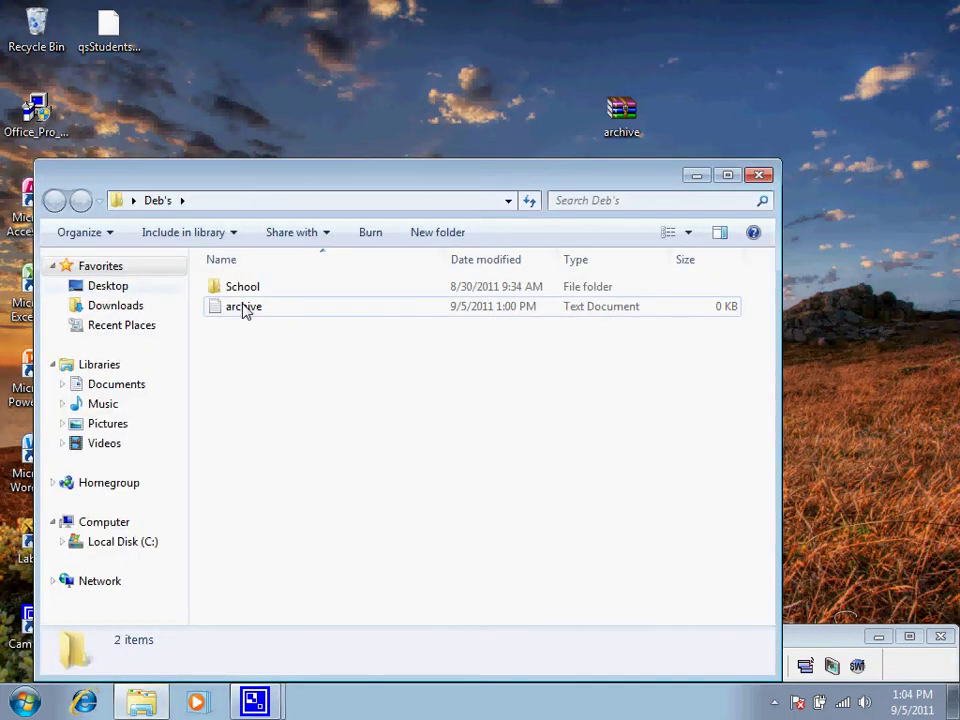
{"action": "left_click", "coordinate": [243, 311]}
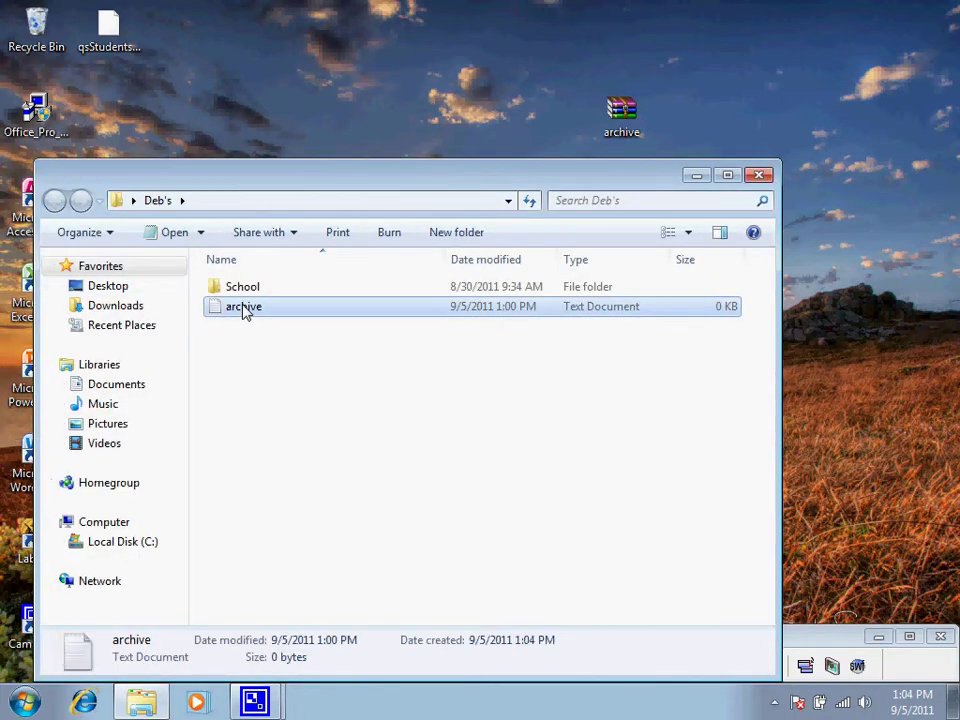
{"action": "right_click", "coordinate": [243, 311]}
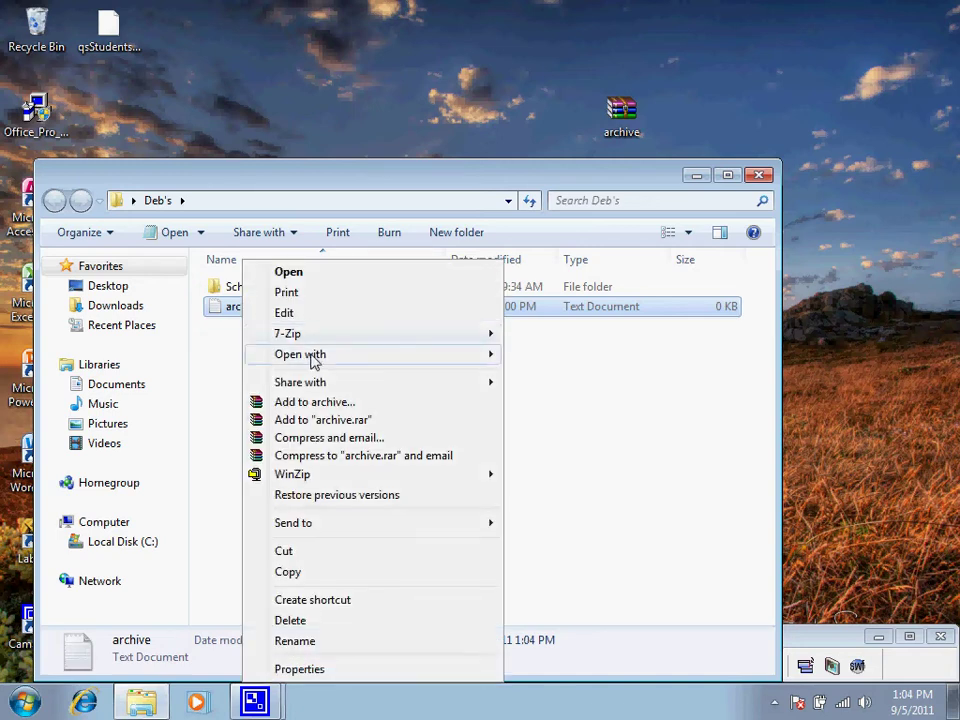
{"action": "left_click", "coordinate": [304, 622]}
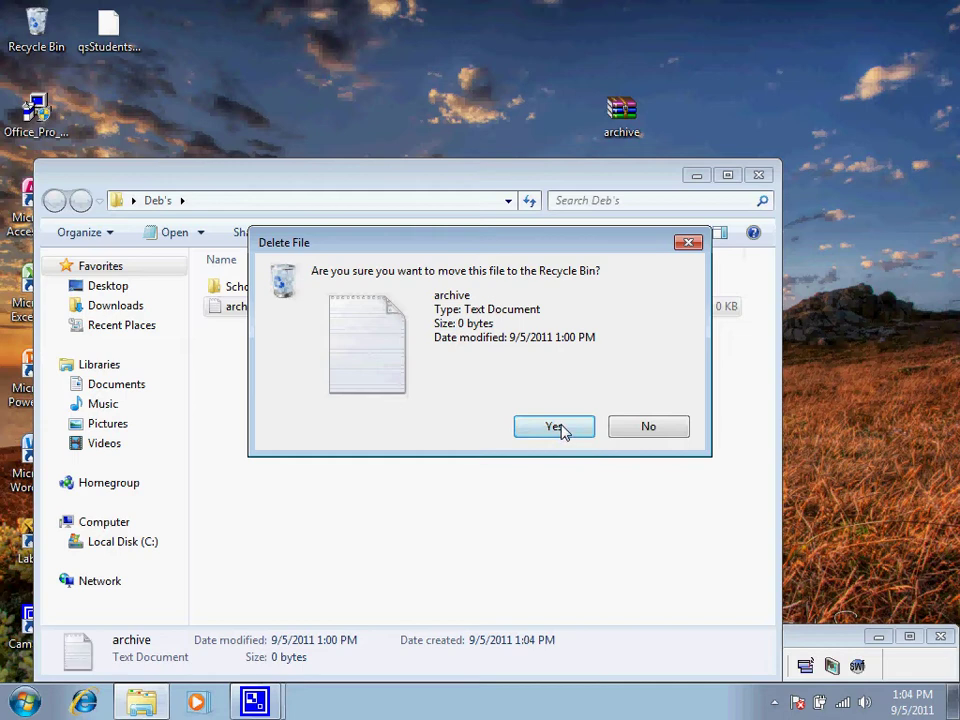
{"action": "left_click", "coordinate": [556, 428]}
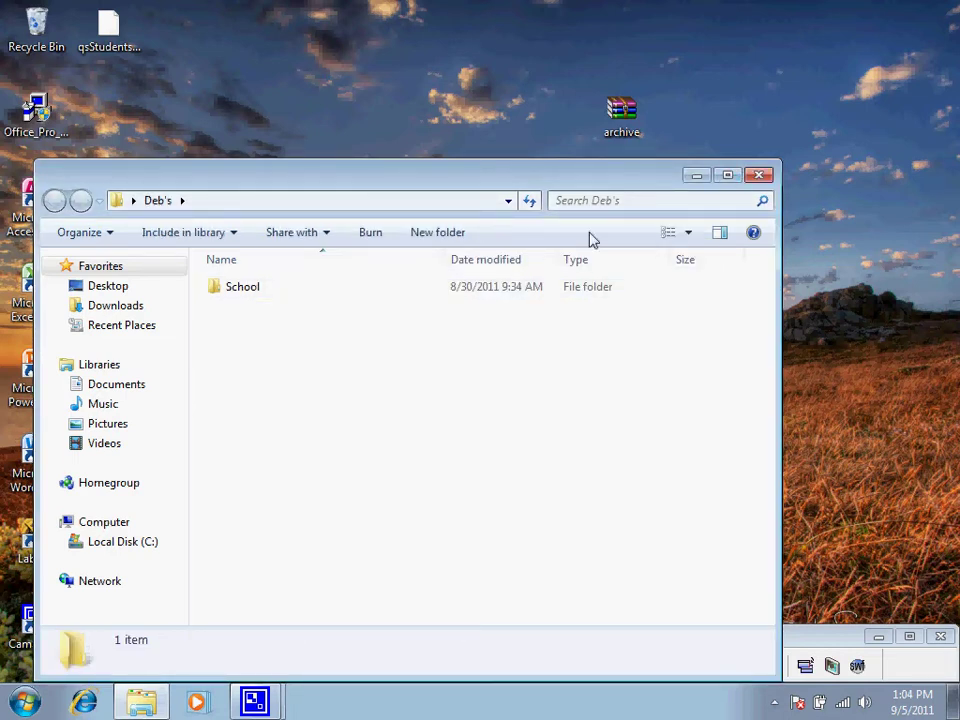
{"action": "left_click", "coordinate": [758, 176]}
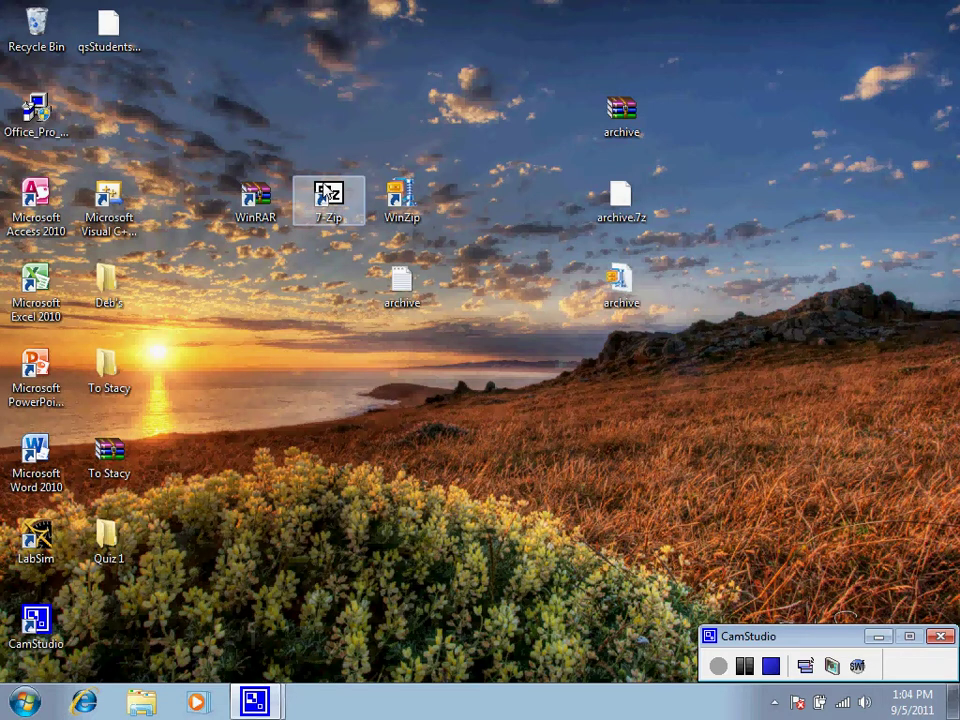
Extract archive.7z with 7-Zip into the desktop folder below the Visual C++ shortcut, and close the file manager.
{"action": "left_click", "coordinate": [330, 193]}
{"action": "double_click", "coordinate": [330, 193]}
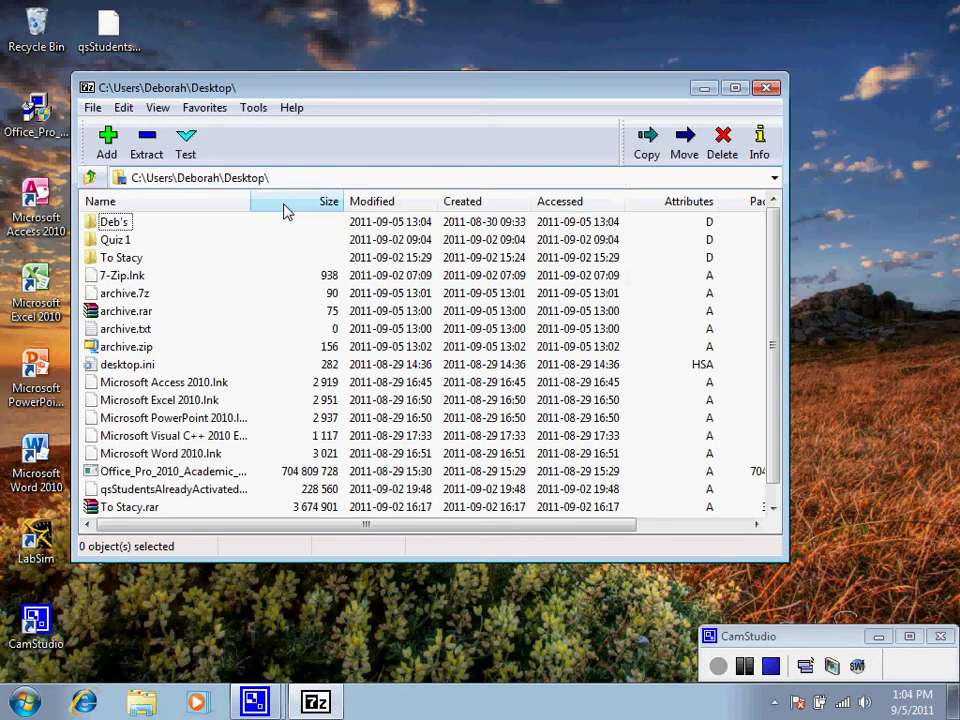
{"action": "left_click", "coordinate": [126, 297]}
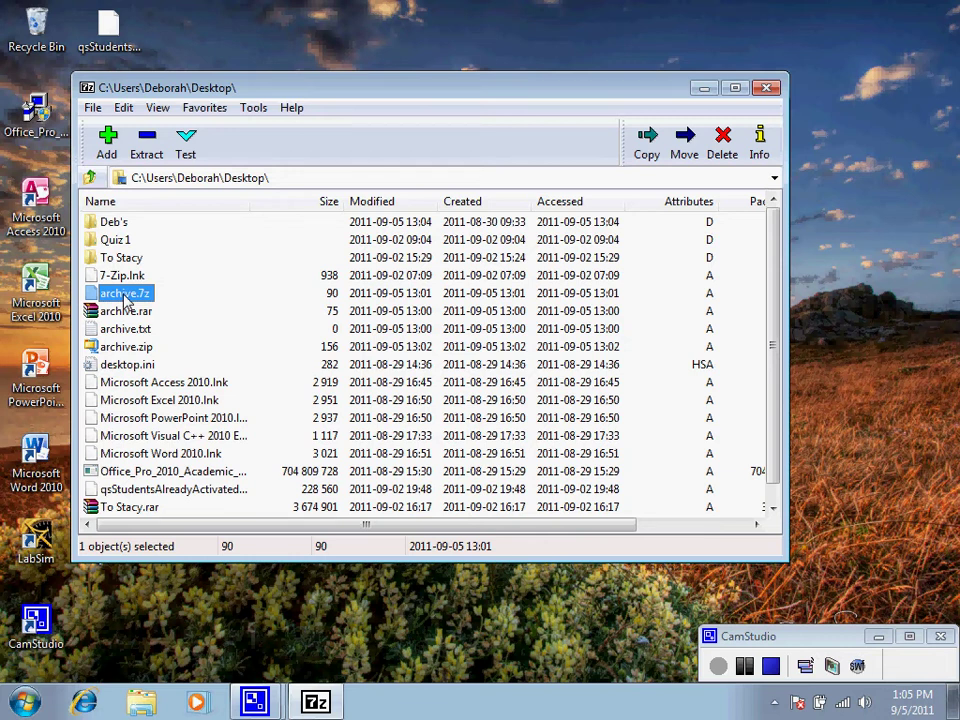
{"action": "left_click", "coordinate": [146, 148]}
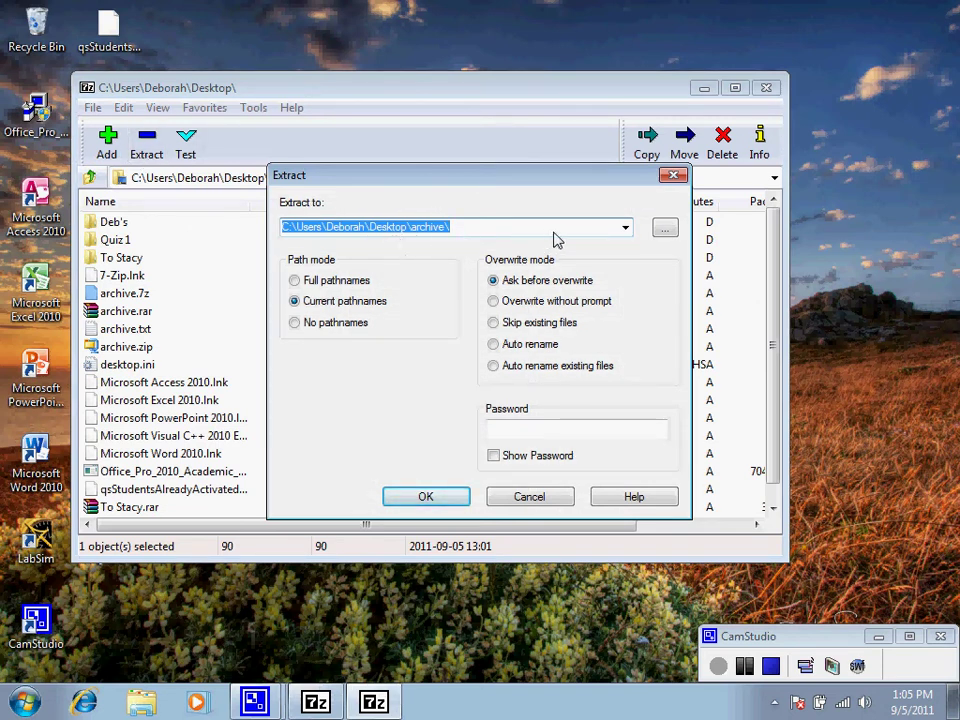
{"action": "left_click", "coordinate": [625, 229]}
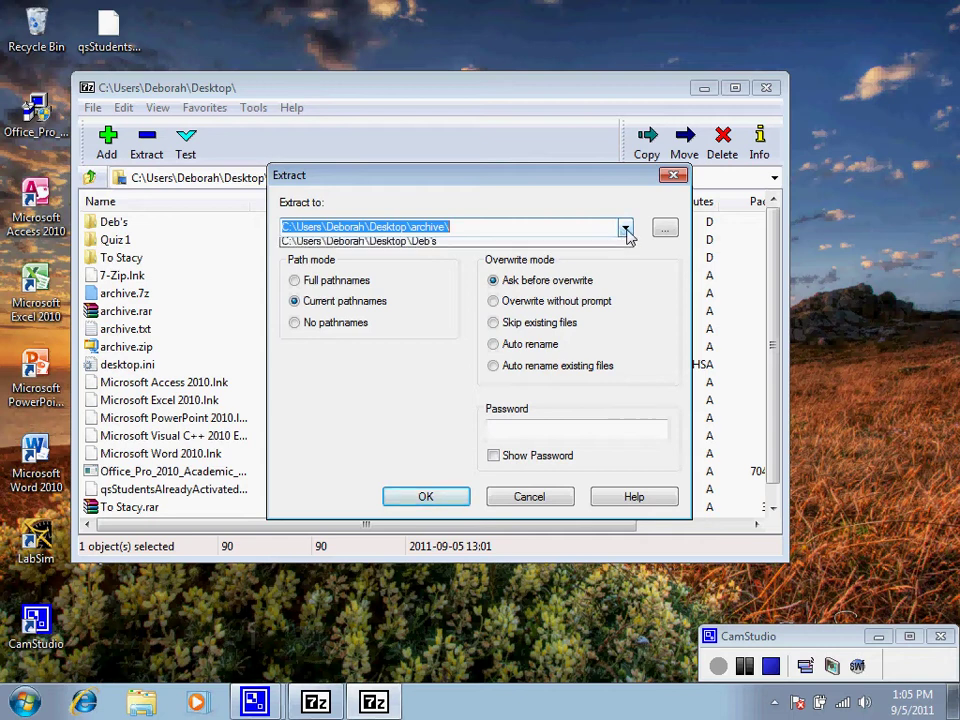
{"action": "left_click", "coordinate": [508, 245]}
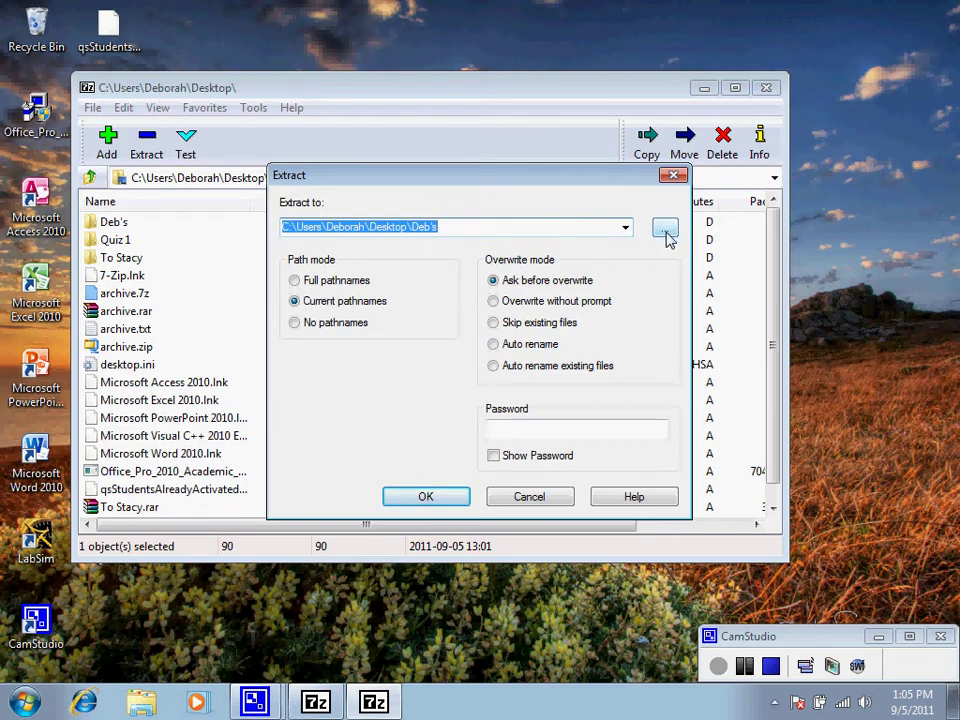
{"action": "left_click", "coordinate": [426, 497]}
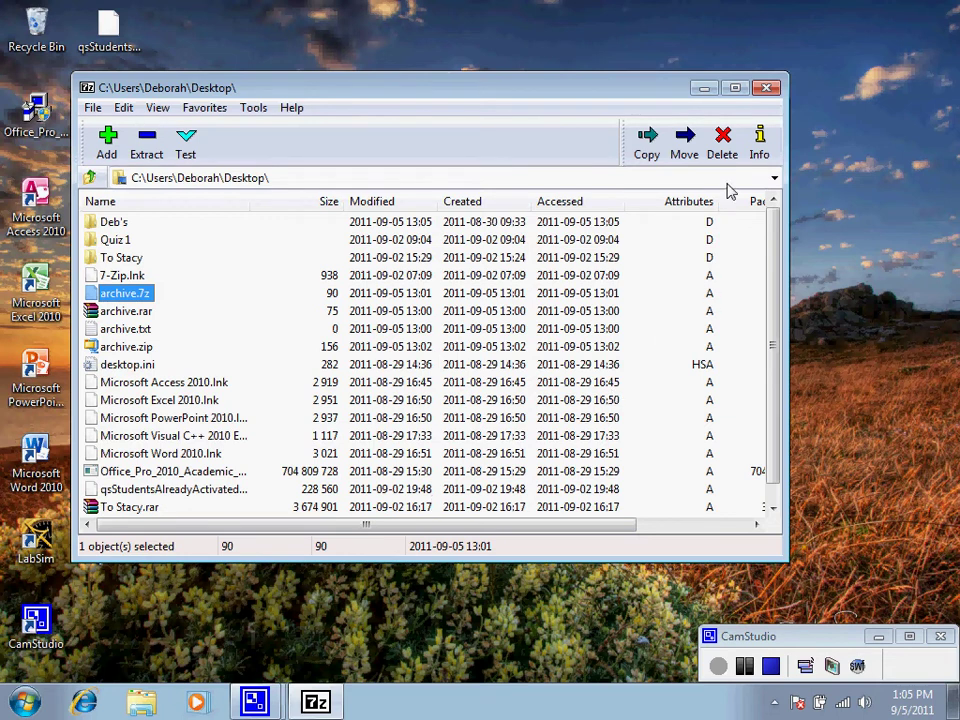
{"action": "left_click", "coordinate": [765, 90]}
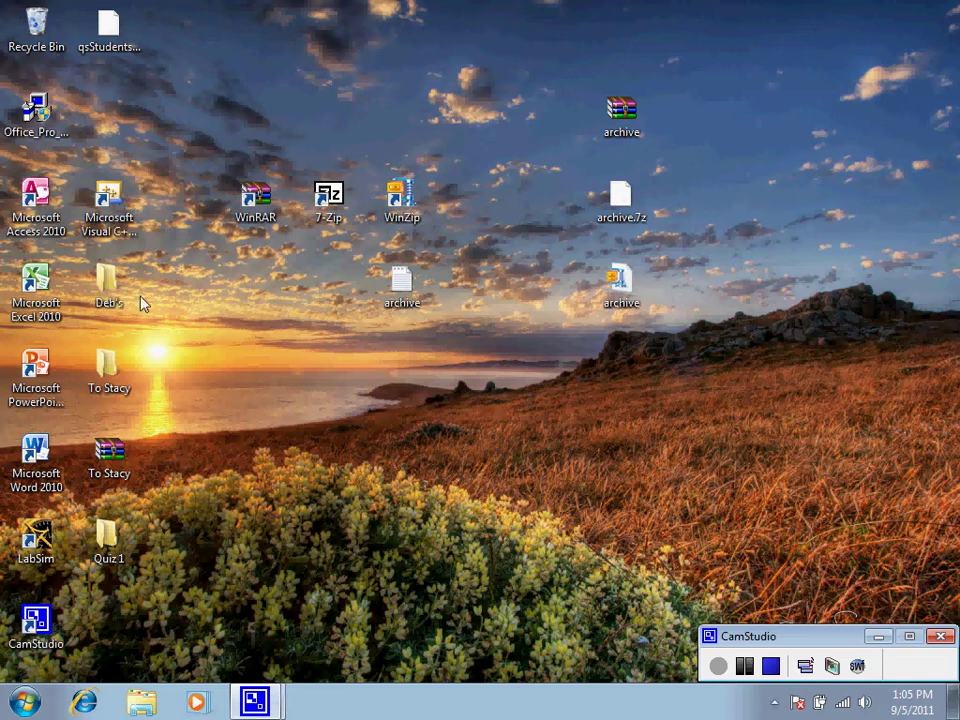
Delete the archive text document extracted by 7-Zip from the desktop folder below the Visual C++ shortcut, and close the folder.
{"action": "double_click", "coordinate": [105, 280]}
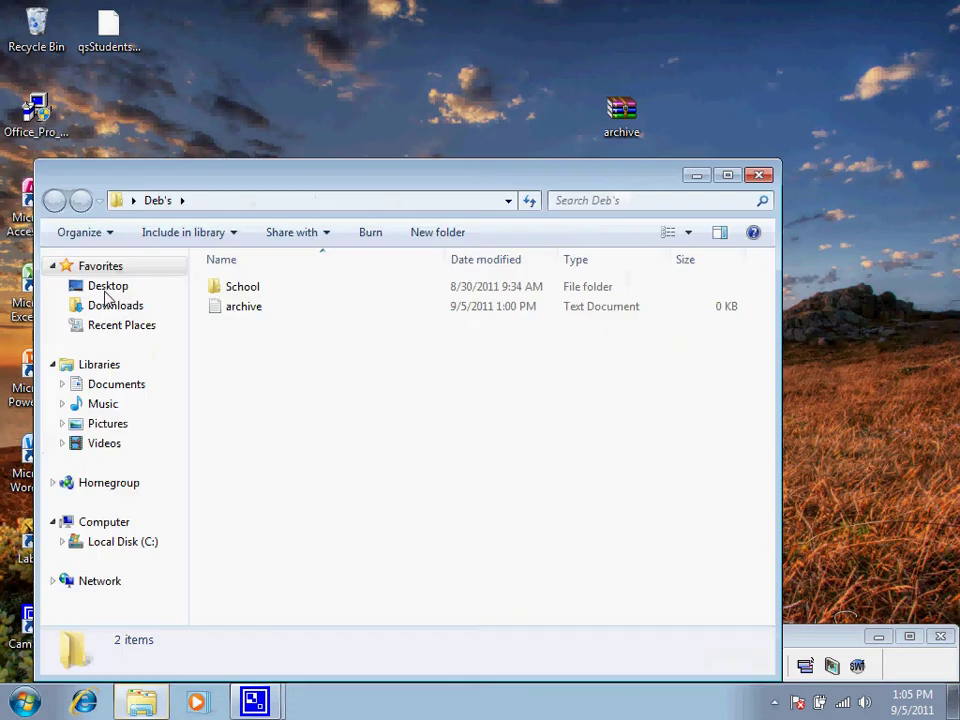
{"action": "left_click", "coordinate": [254, 314]}
{"action": "right_click", "coordinate": [254, 314]}
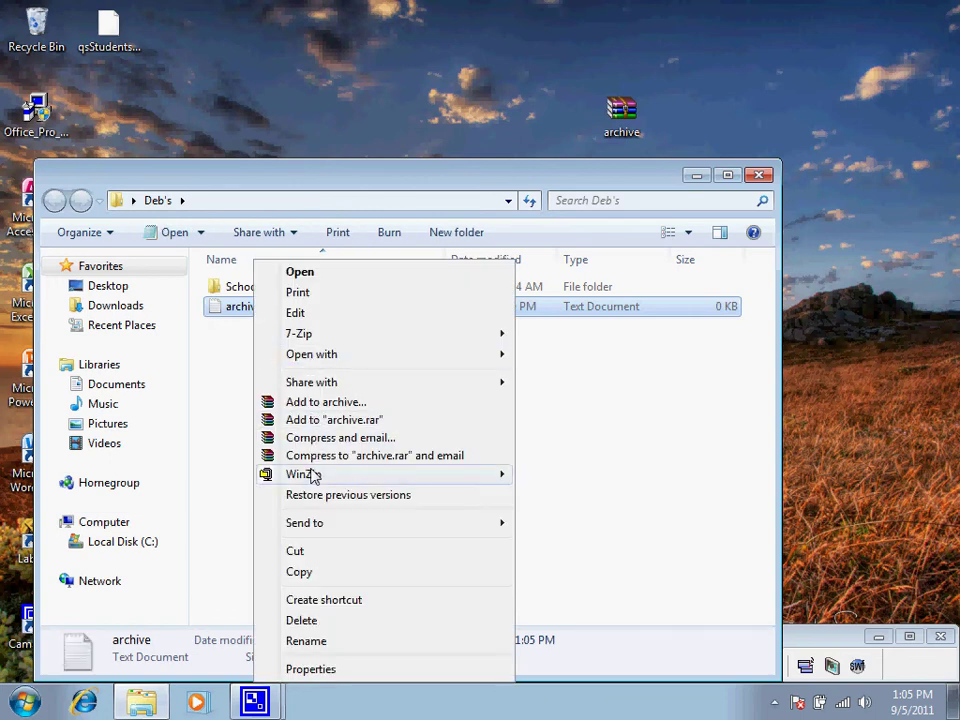
{"action": "left_click", "coordinate": [311, 620]}
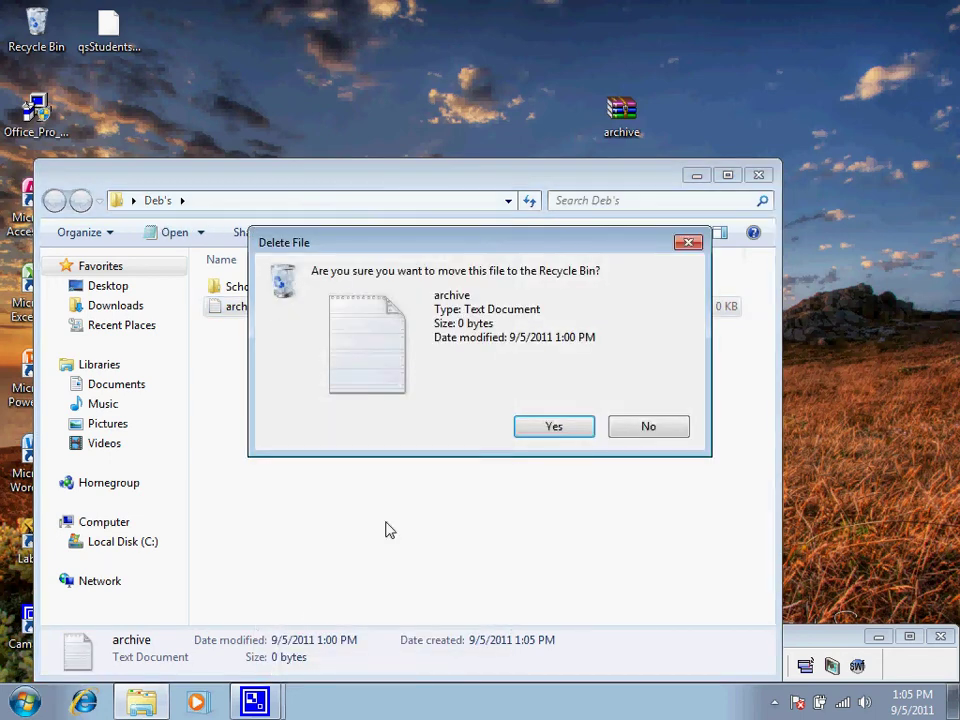
{"action": "left_click", "coordinate": [551, 430]}
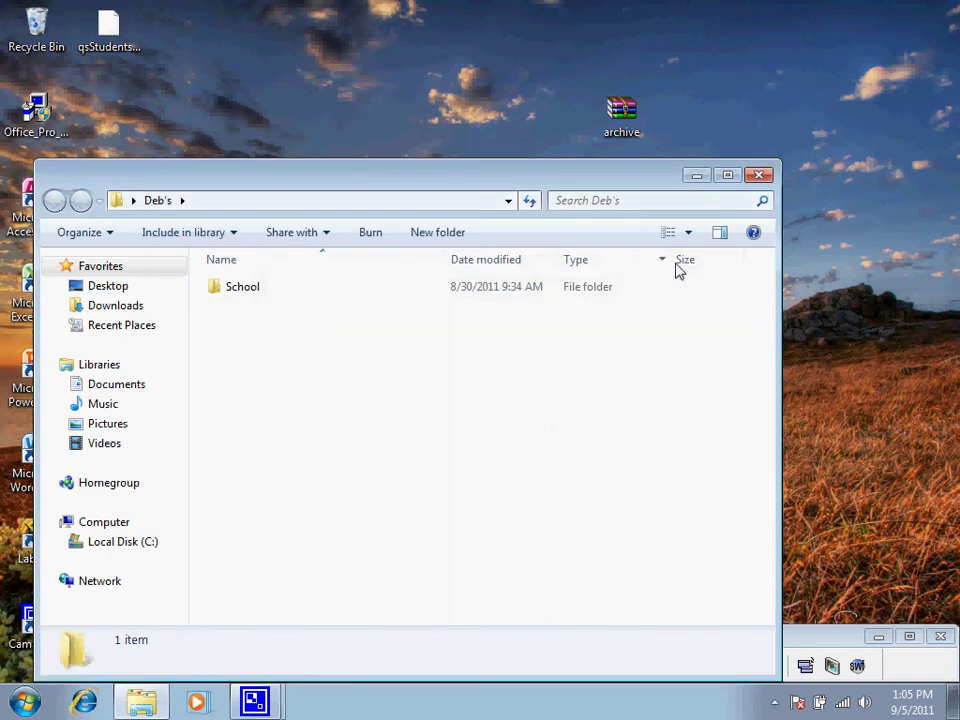
{"action": "left_click", "coordinate": [759, 176]}
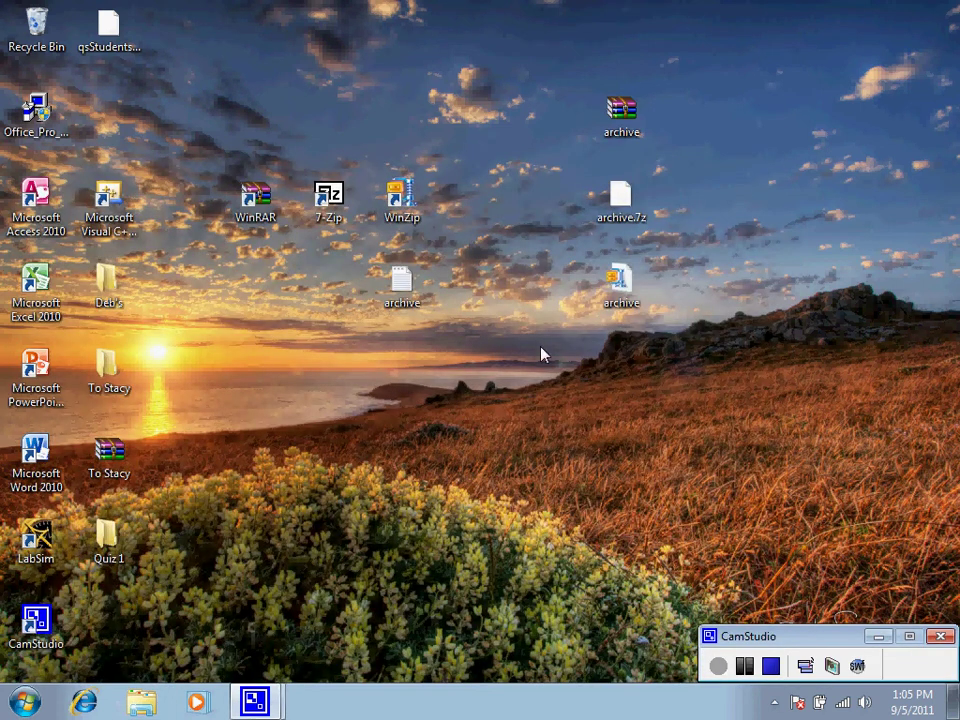
Unzip archive.zip with WinZip into the desktop folder below the Visual C++ shortcut, and close the folder and archive windows.
{"action": "double_click", "coordinate": [618, 285]}
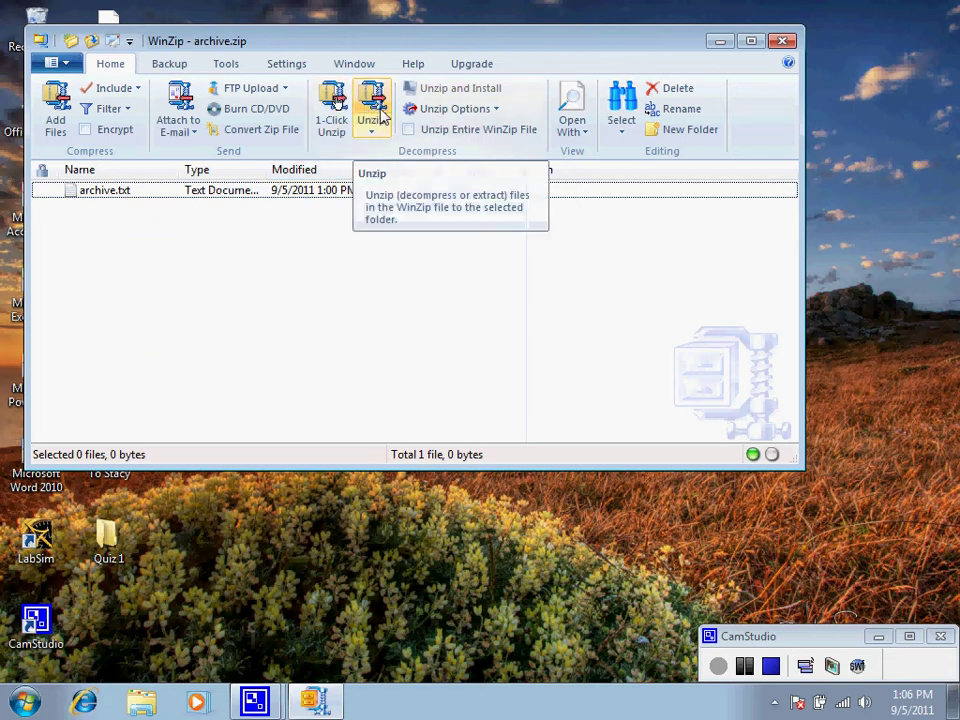
{"action": "left_click", "coordinate": [381, 115]}
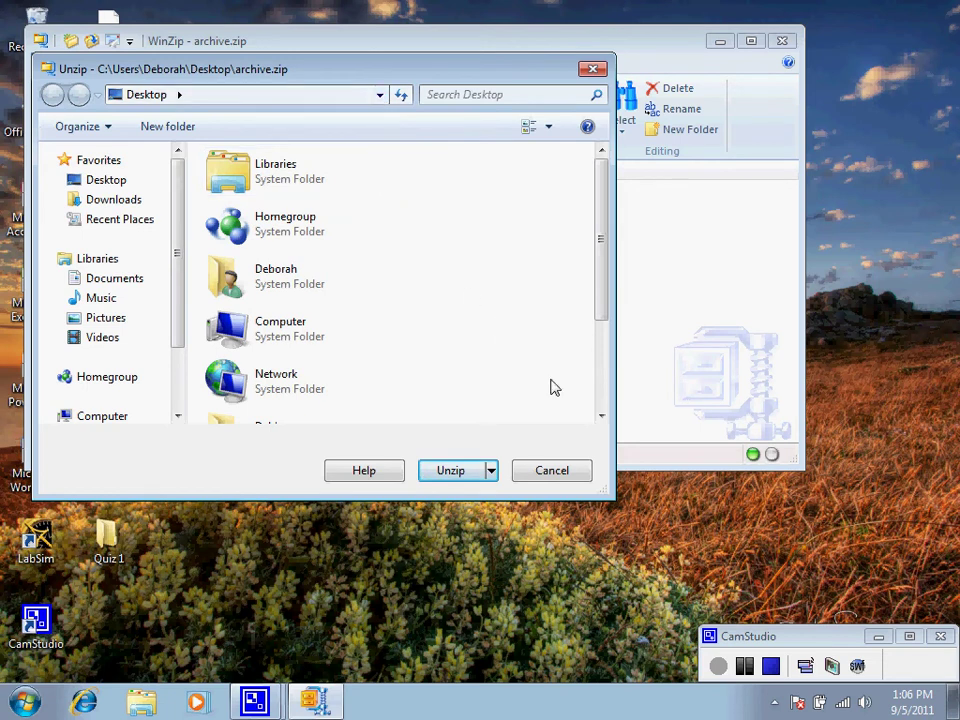
{"action": "left_click", "coordinate": [601, 417]}
{"action": "left_click", "coordinate": [601, 417]}
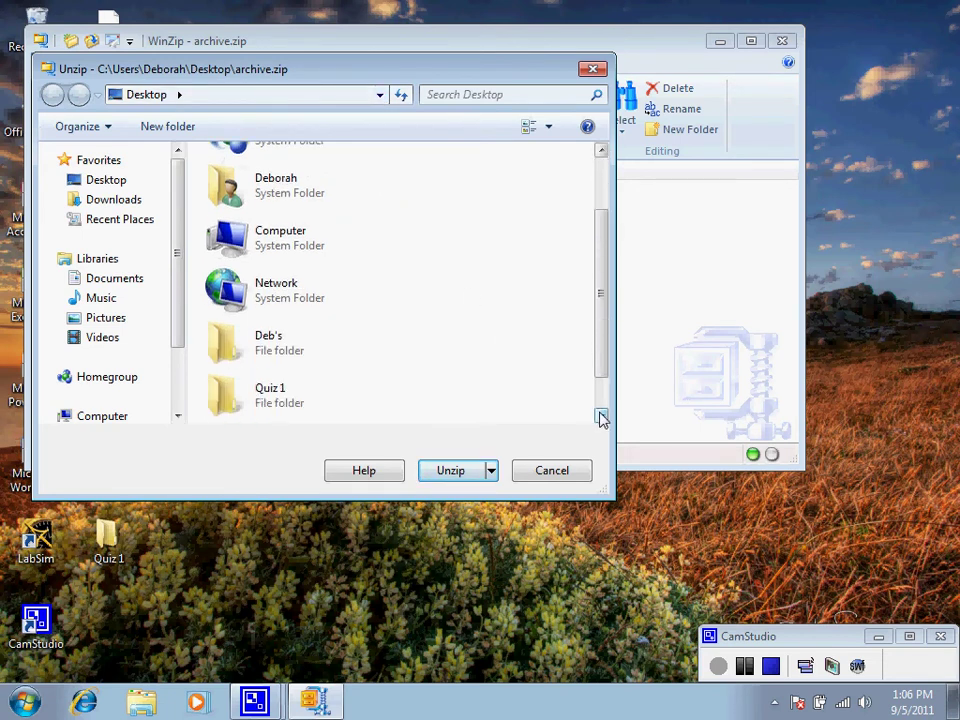
{"action": "left_click", "coordinate": [313, 356]}
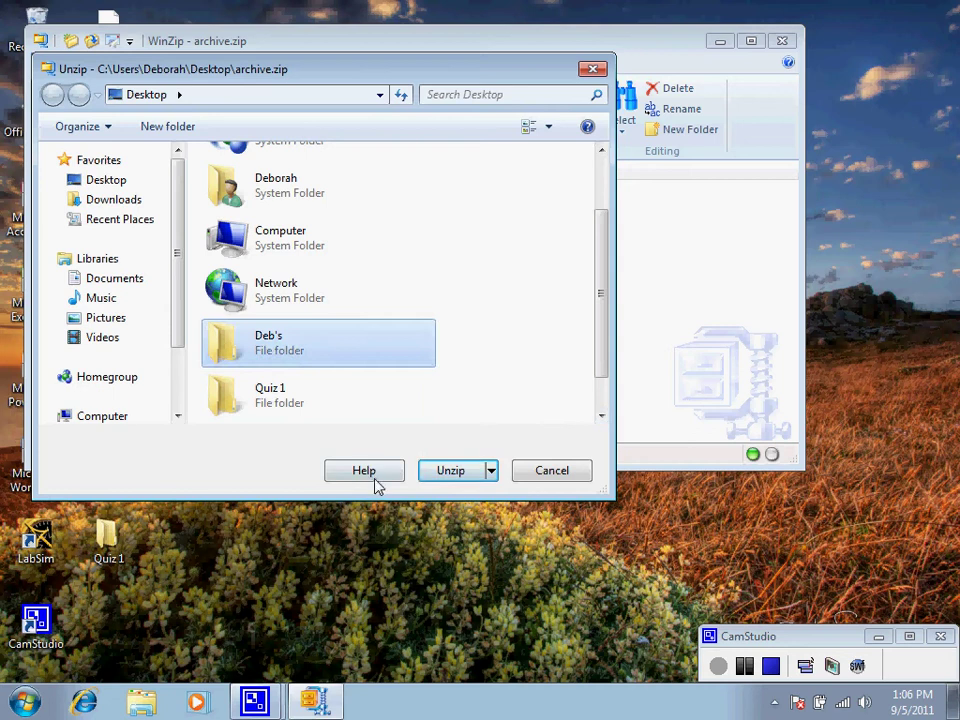
{"action": "left_click", "coordinate": [442, 476]}
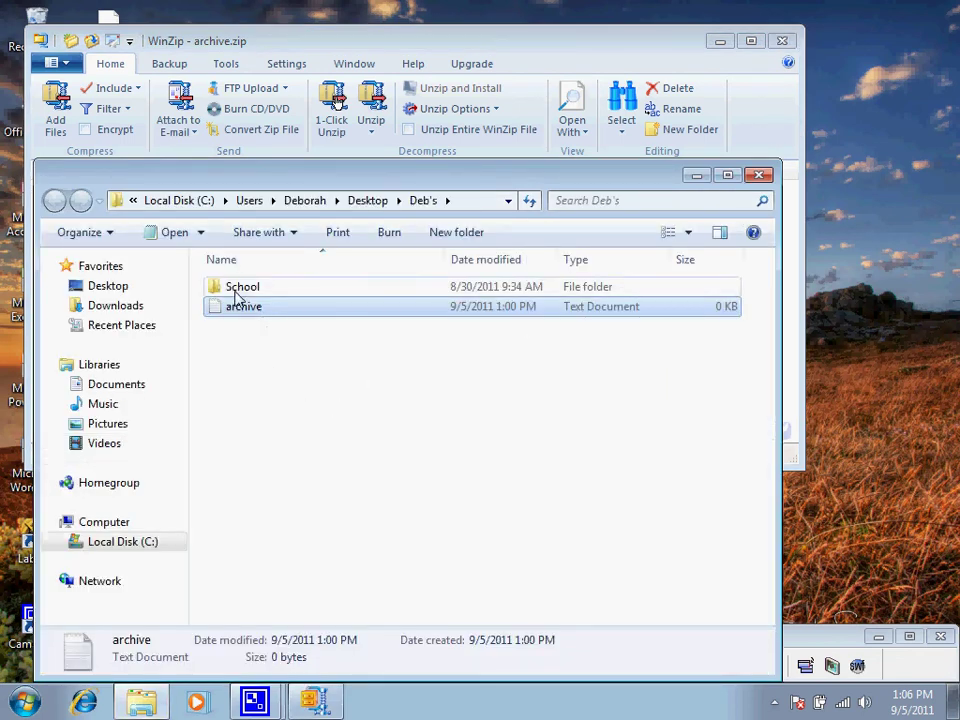
{"action": "left_click", "coordinate": [759, 178]}
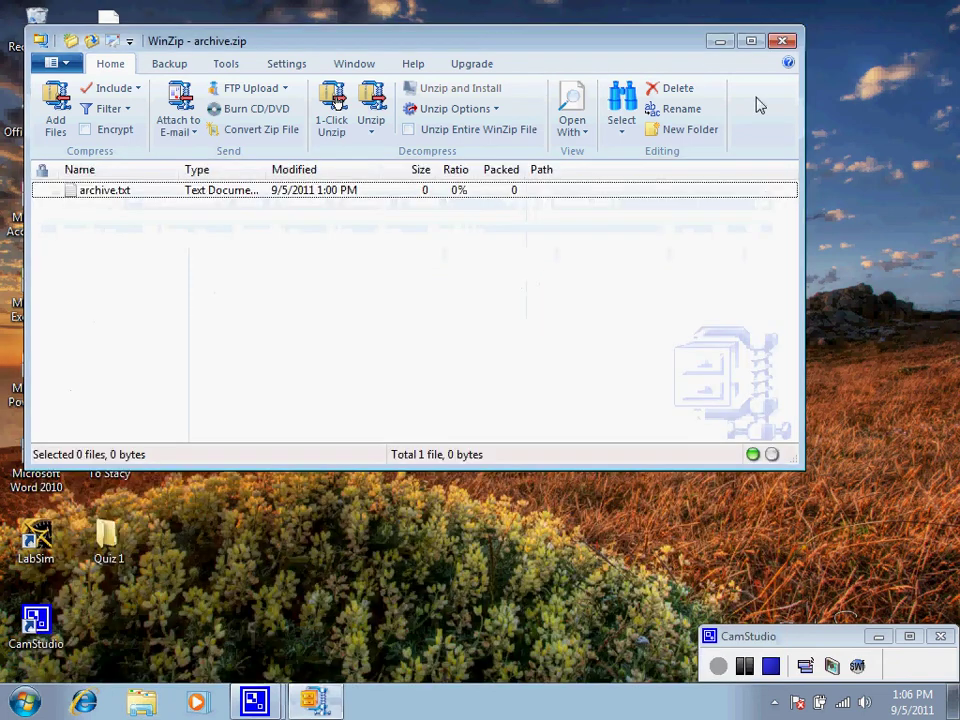
{"action": "left_click", "coordinate": [784, 42]}
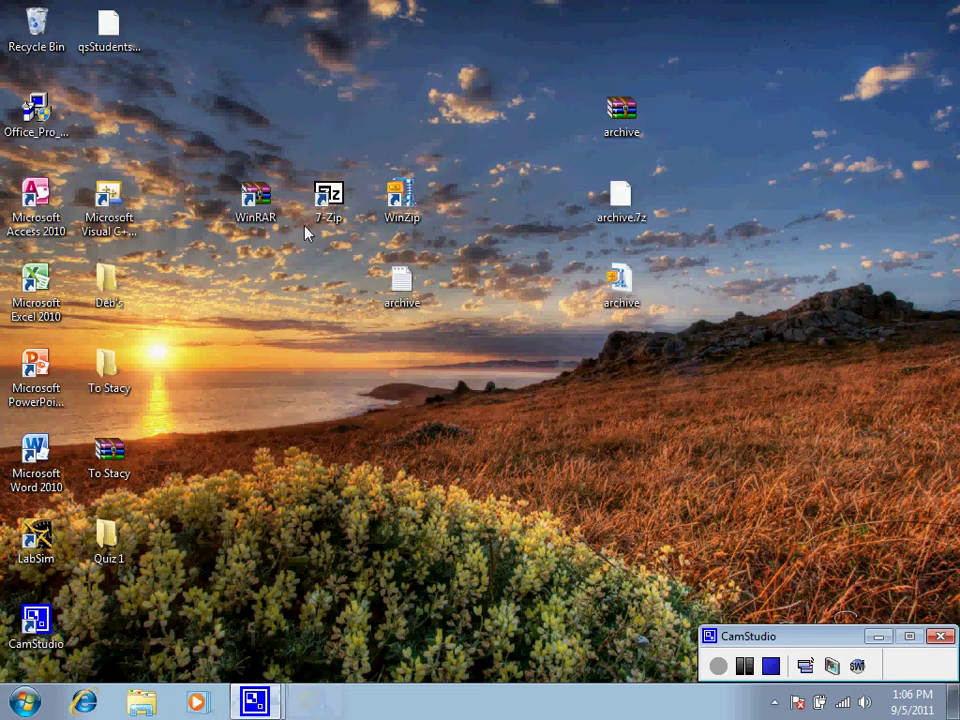
Delete the archive text document extracted by WinZip from the desktop folder below the Visual C++ shortcut, and close the folder.
{"action": "double_click", "coordinate": [103, 296]}
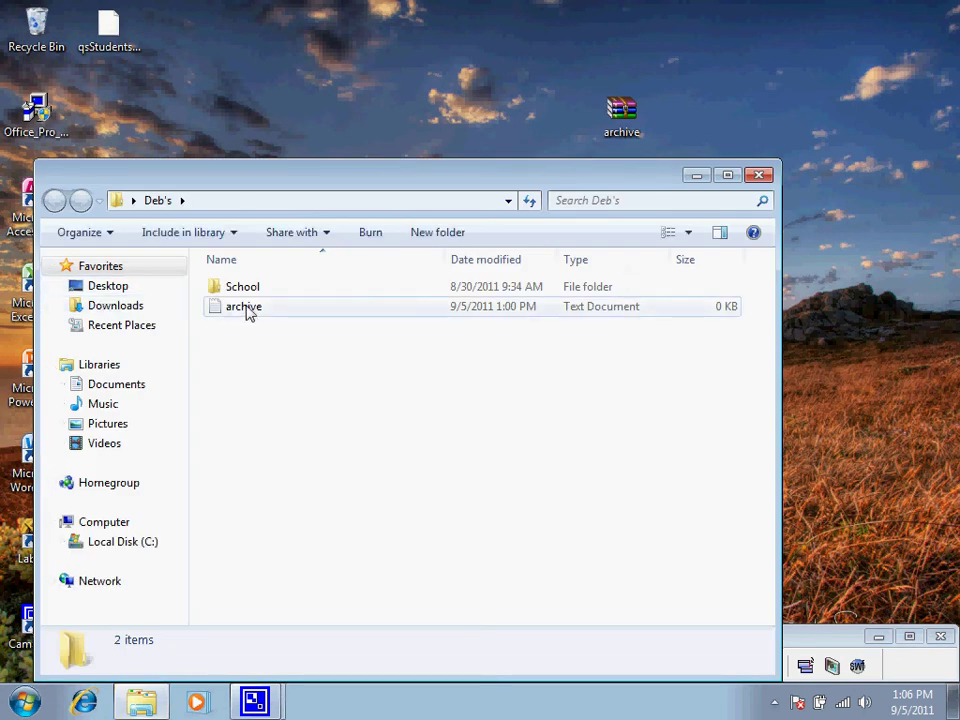
{"action": "right_click", "coordinate": [247, 309]}
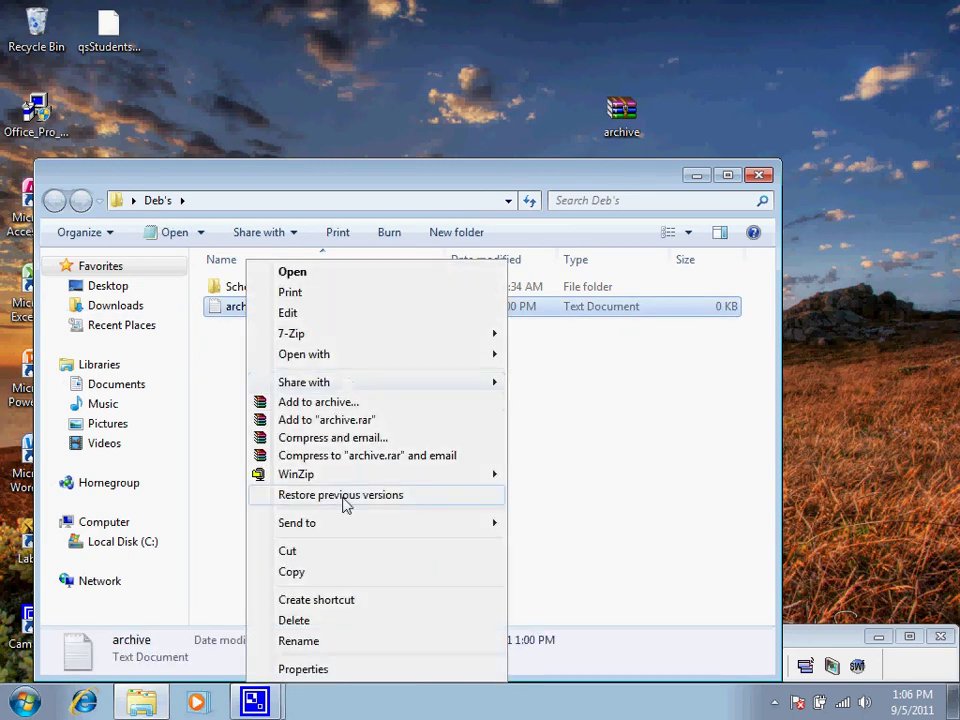
{"action": "left_click", "coordinate": [311, 622]}
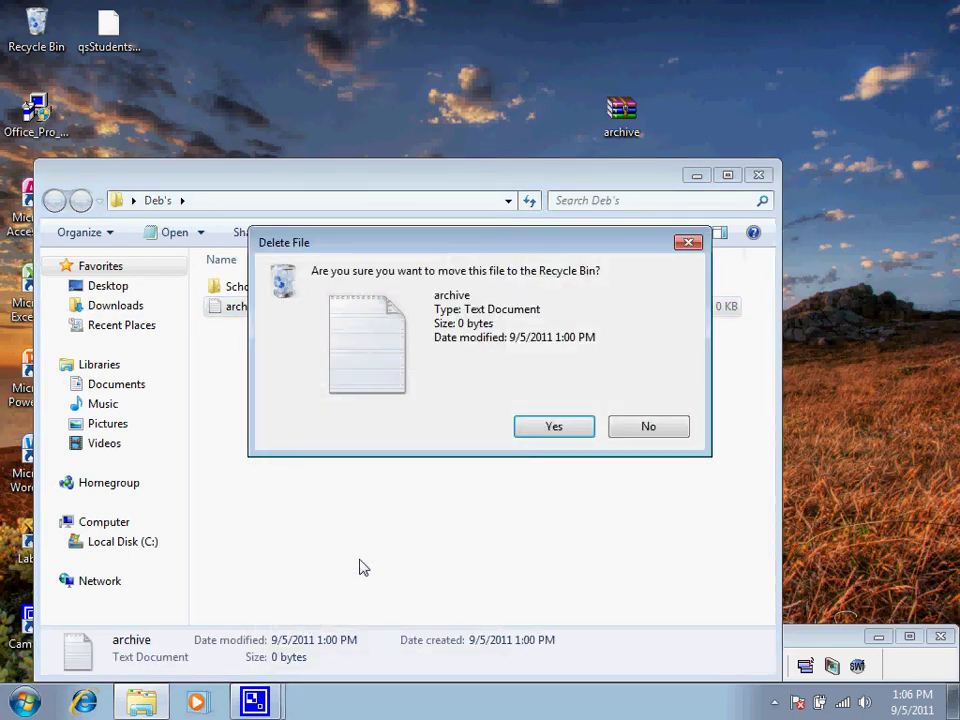
{"action": "left_click", "coordinate": [556, 428]}
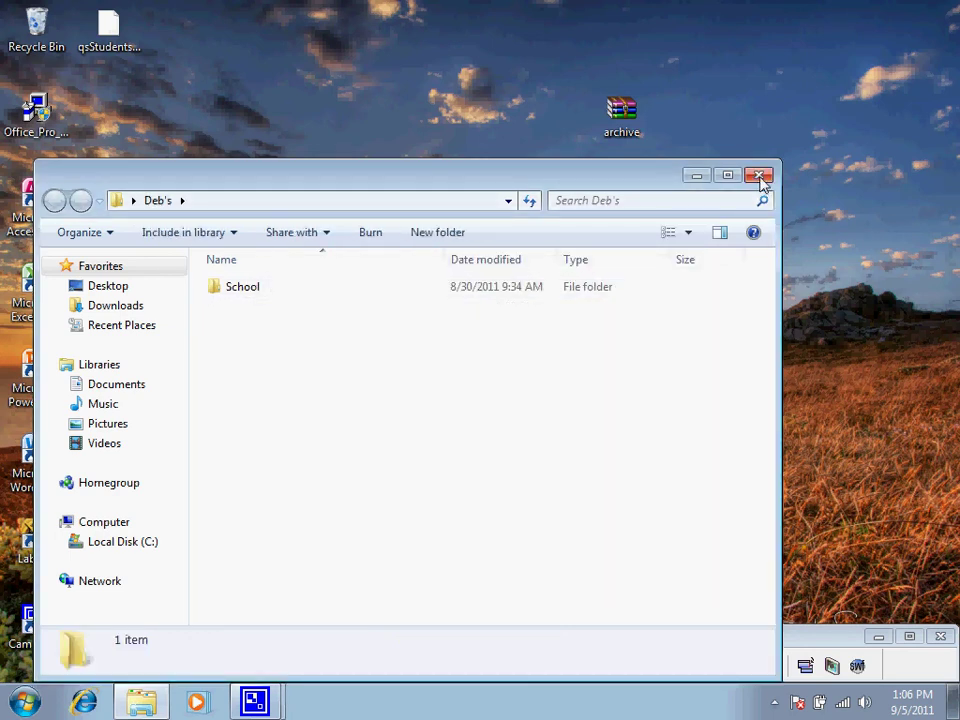
{"action": "left_click", "coordinate": [758, 176]}
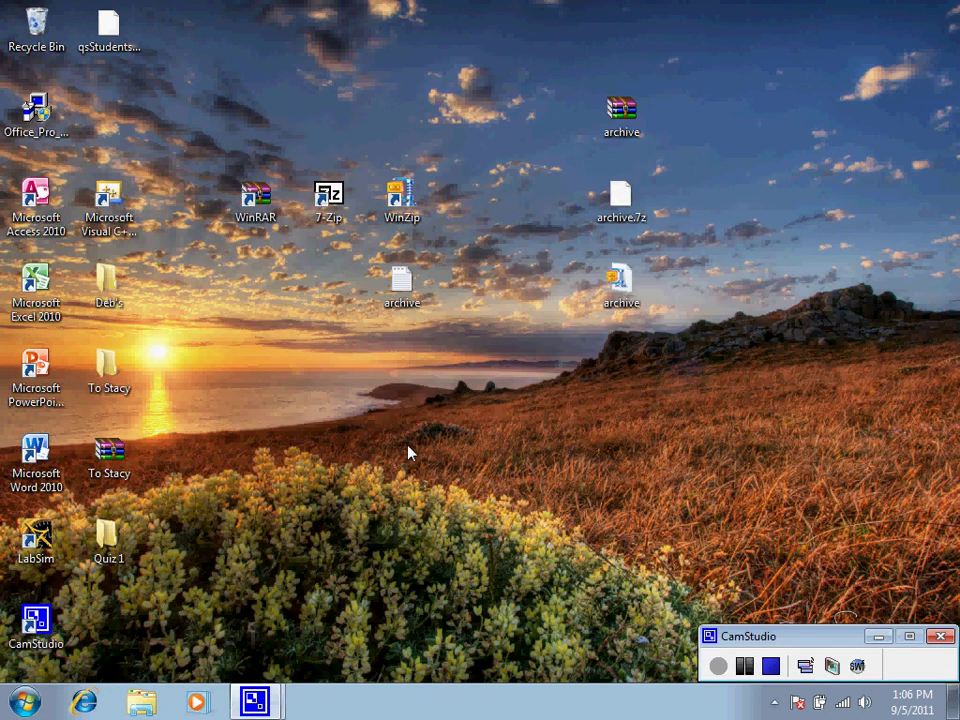